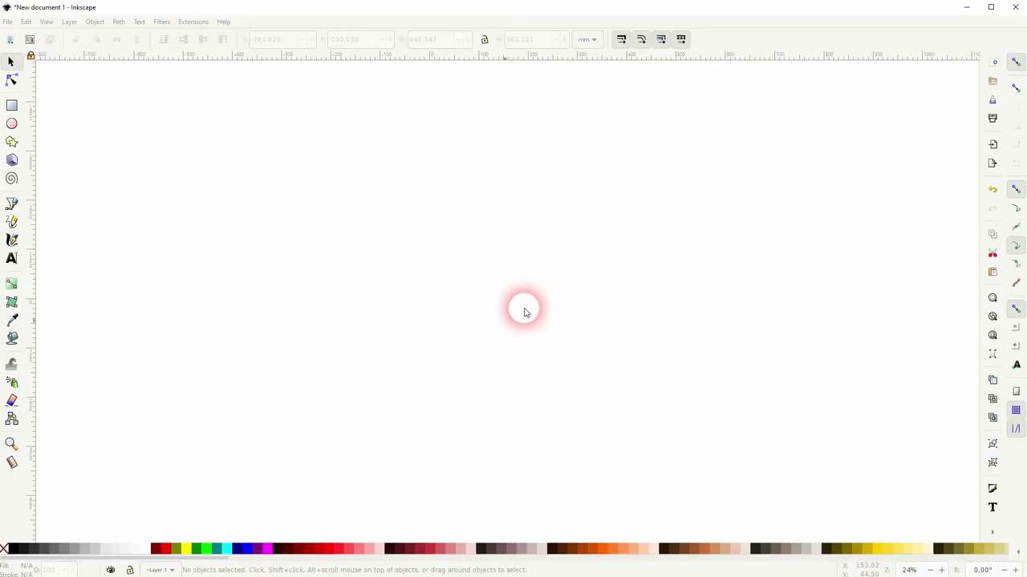
# Draw a black rectangle and size it to 600 × 300 mm.
pyautogui.click(11, 105)
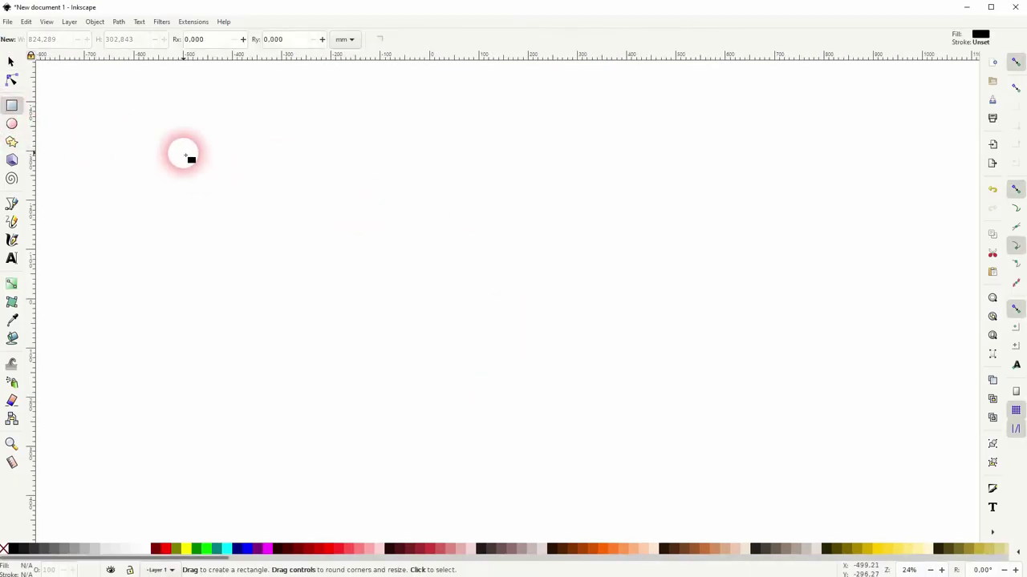
pyautogui.moveTo(183, 153); pyautogui.dragTo(507, 290)
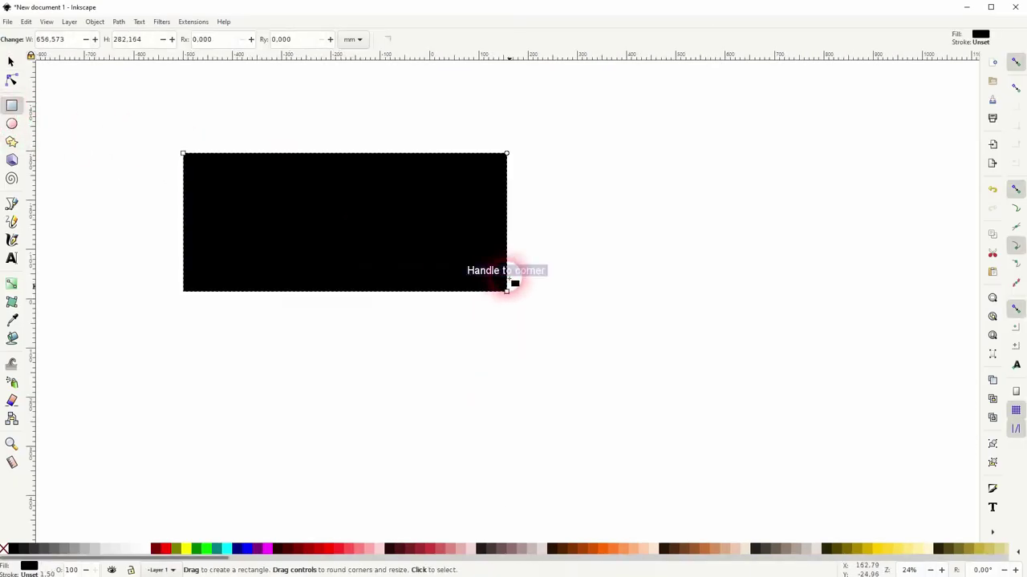
pyautogui.doubleClick(36, 39)
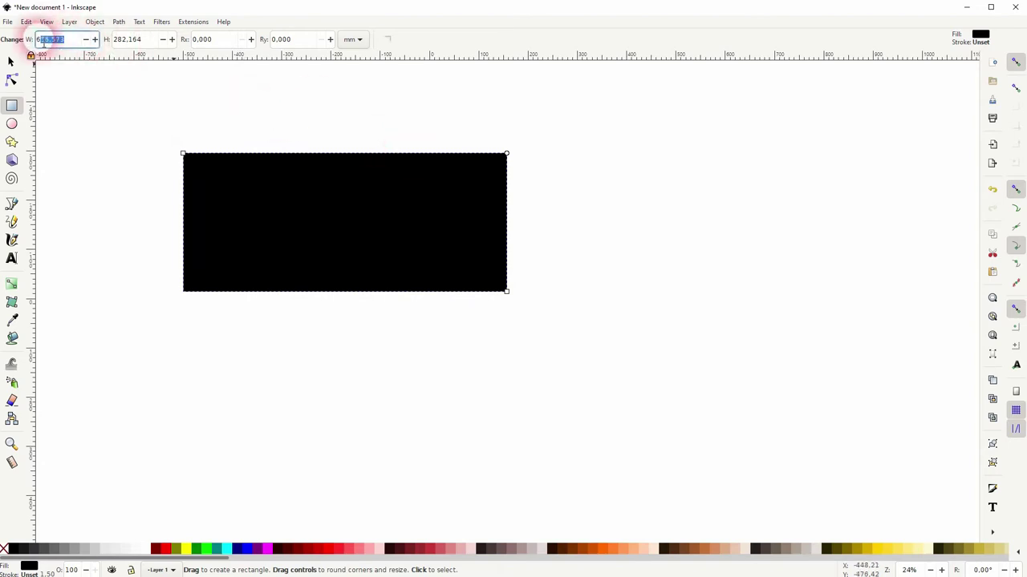
pyautogui.press('Tab')
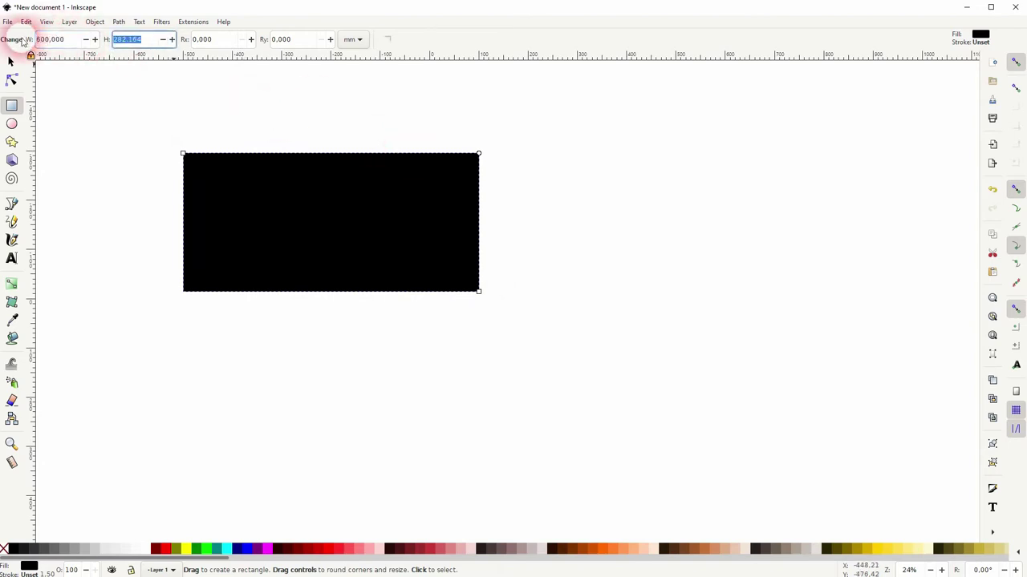
pyautogui.write('300')
pyautogui.press('Return')
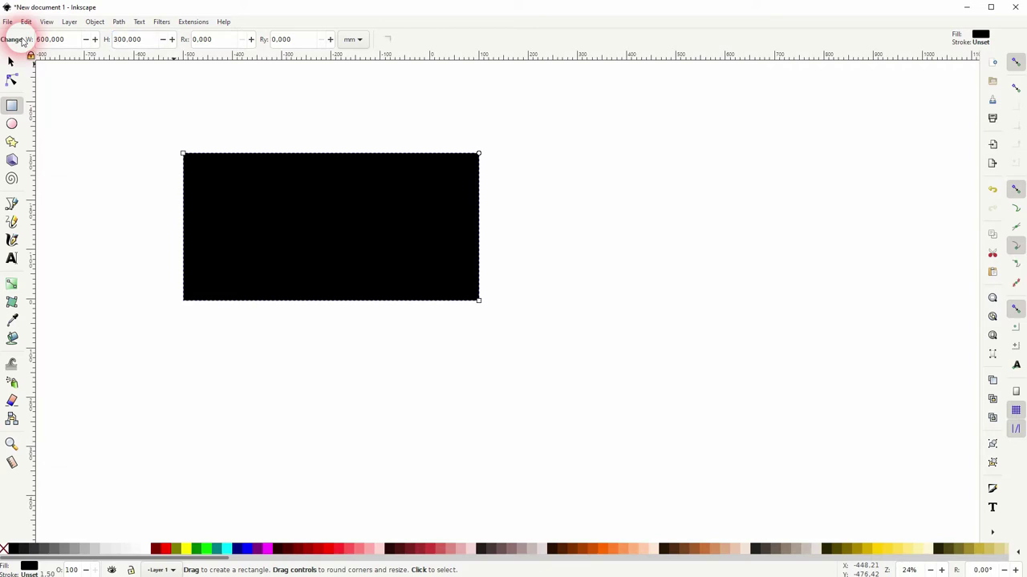
# Select the rectangle and open Extensions > Visualize Path > Dimensions.
pyautogui.click(12, 64)
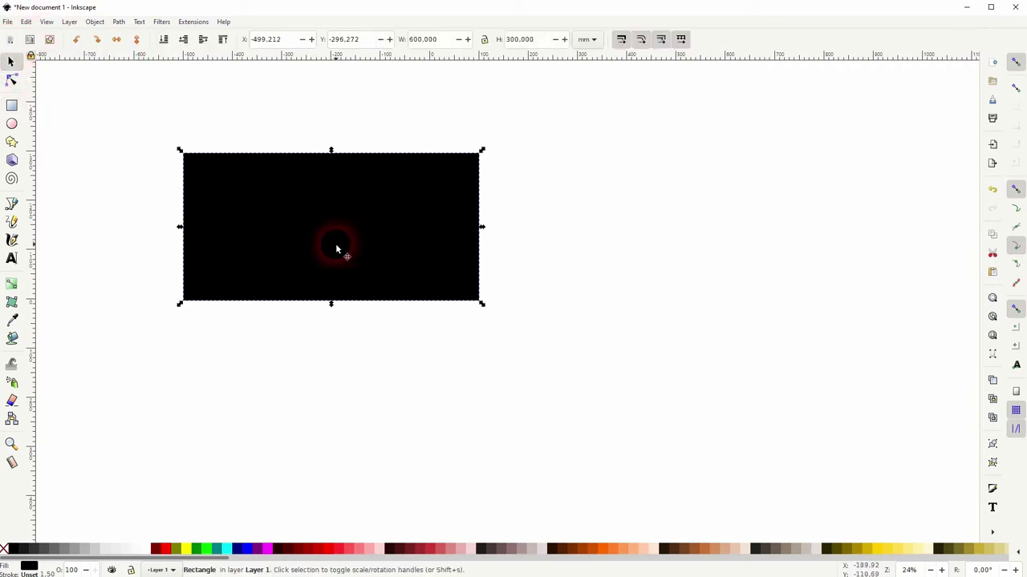
pyautogui.click(650, 238)
pyautogui.click(390, 225)
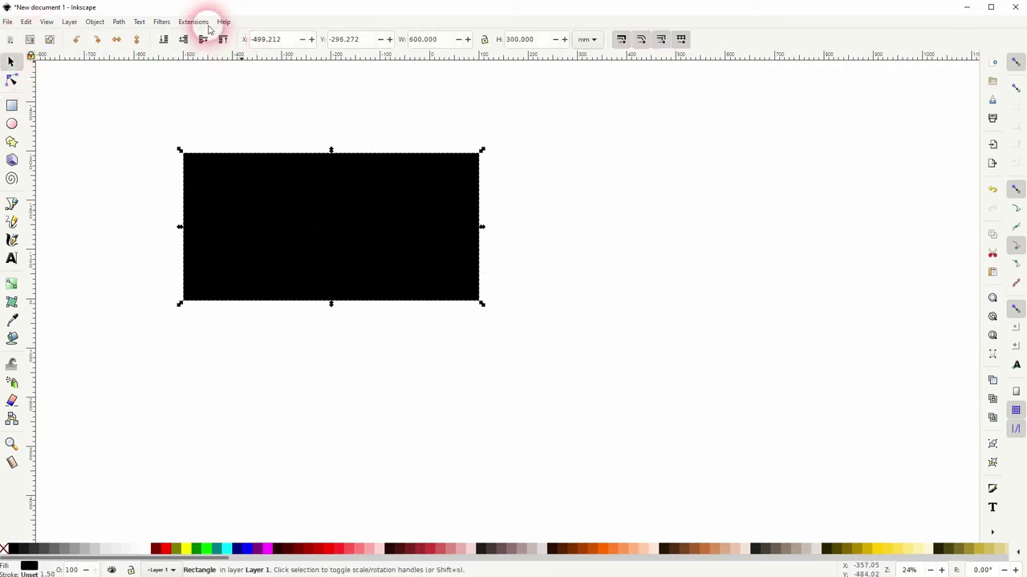
pyautogui.click(195, 22)
pyautogui.click(263, 243)
pyautogui.click(361, 242)
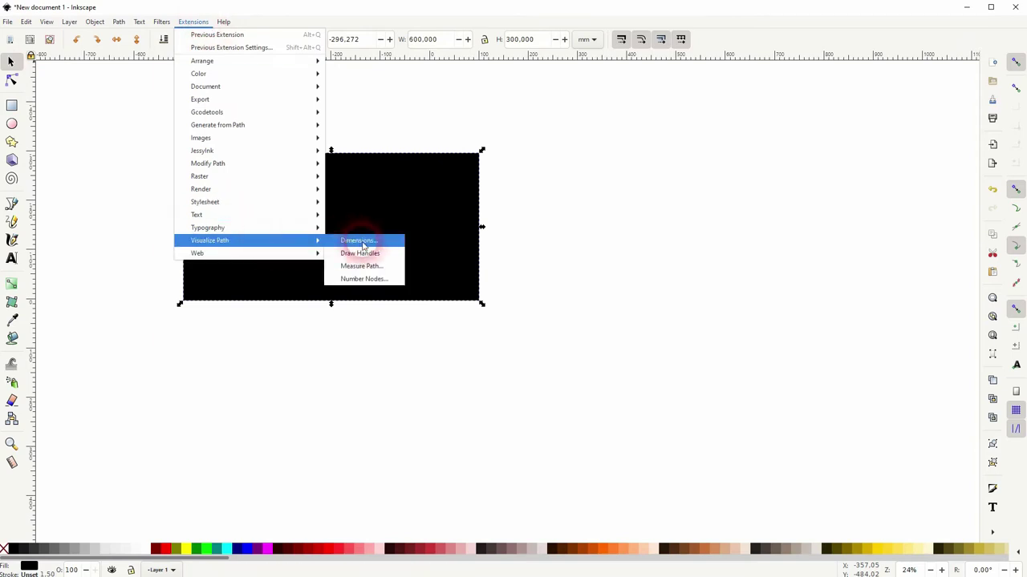
# Enable Live preview and choose the Geometric bounding box.
pyautogui.click(485, 342)
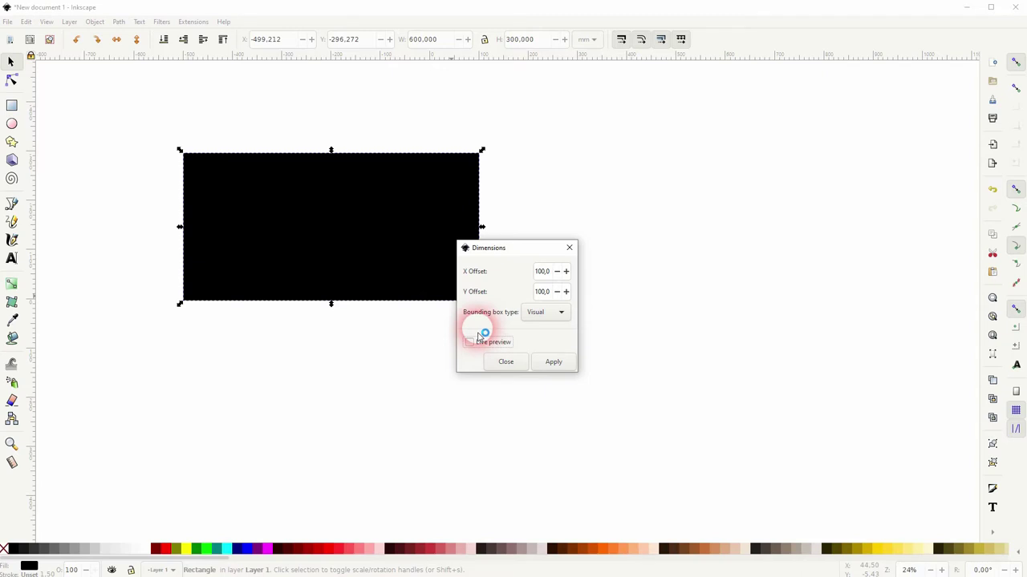
pyautogui.click(545, 313)
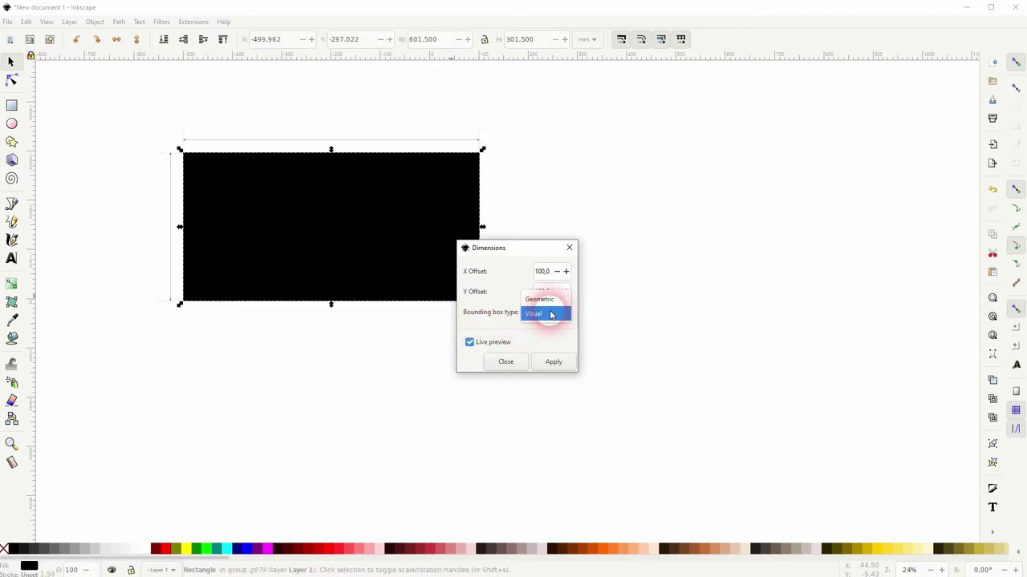
pyautogui.click(549, 299)
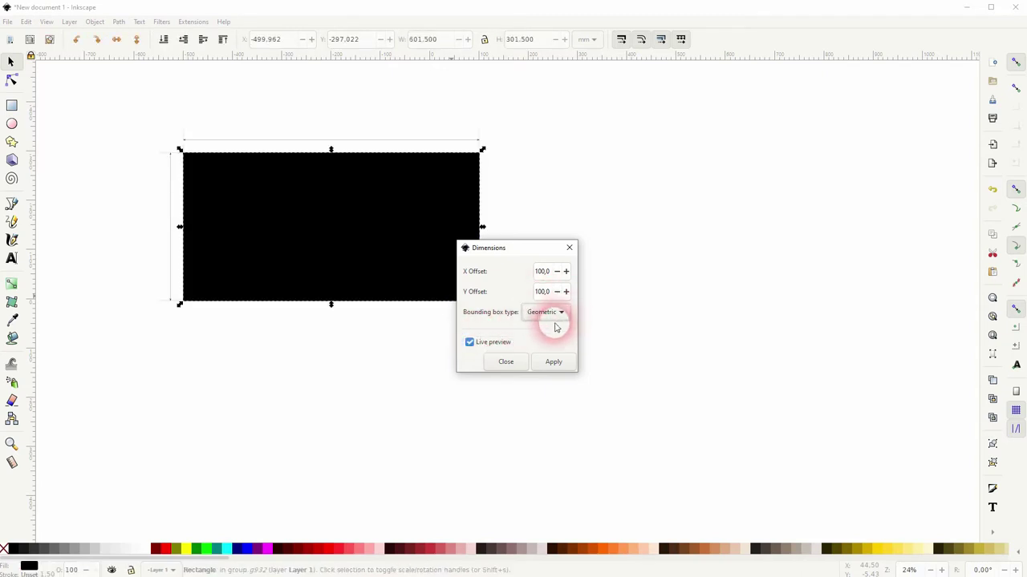
pyautogui.click(318, 254)
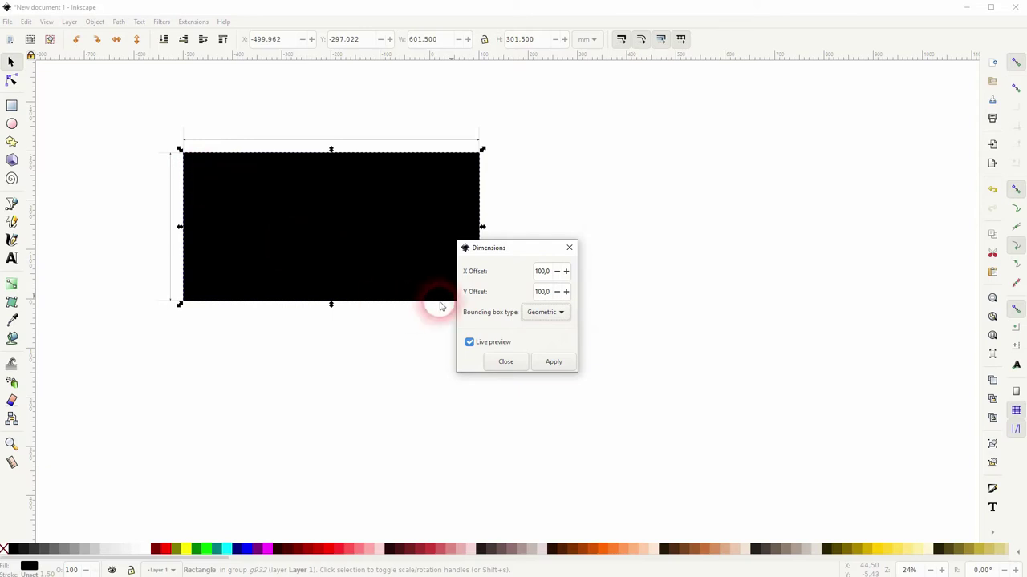
# Adjust the X and Y offsets, ending at 100, and apply the dimension lines.
pyautogui.click(549, 273)
pyautogui.click(566, 272)
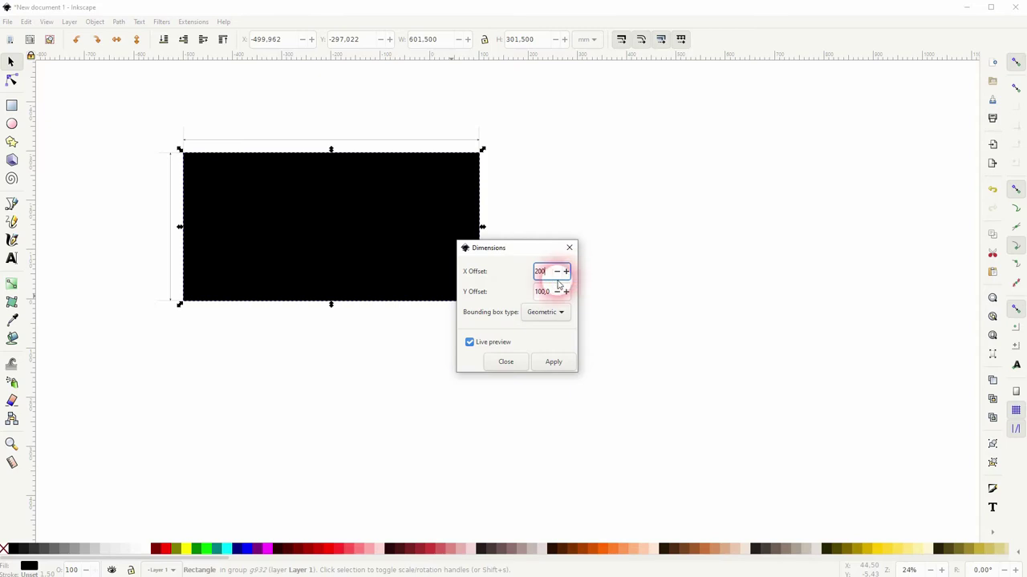
pyautogui.click(543, 294)
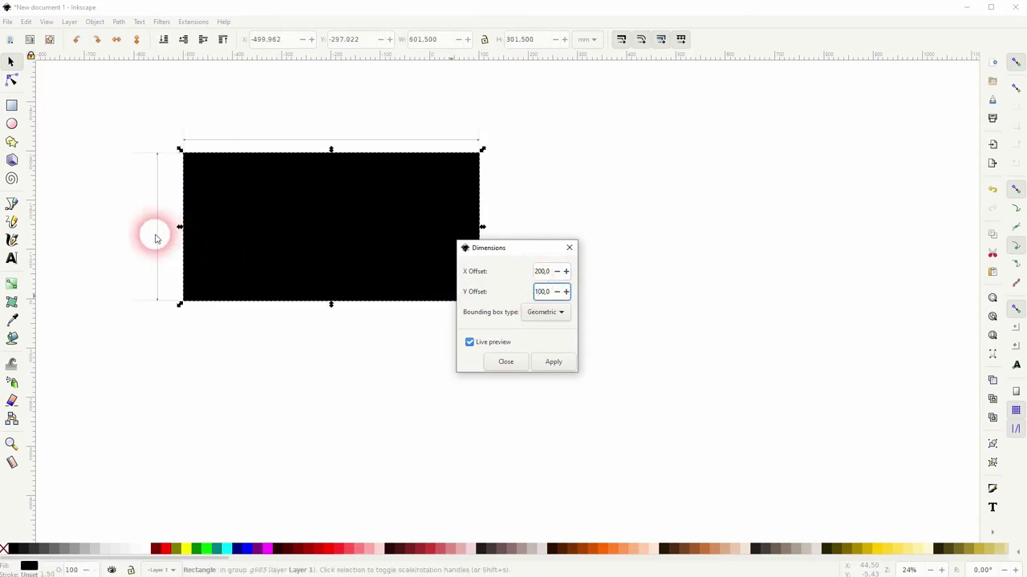
pyautogui.click(551, 291)
pyautogui.moveTo(553, 297); pyautogui.dragTo(515, 295)
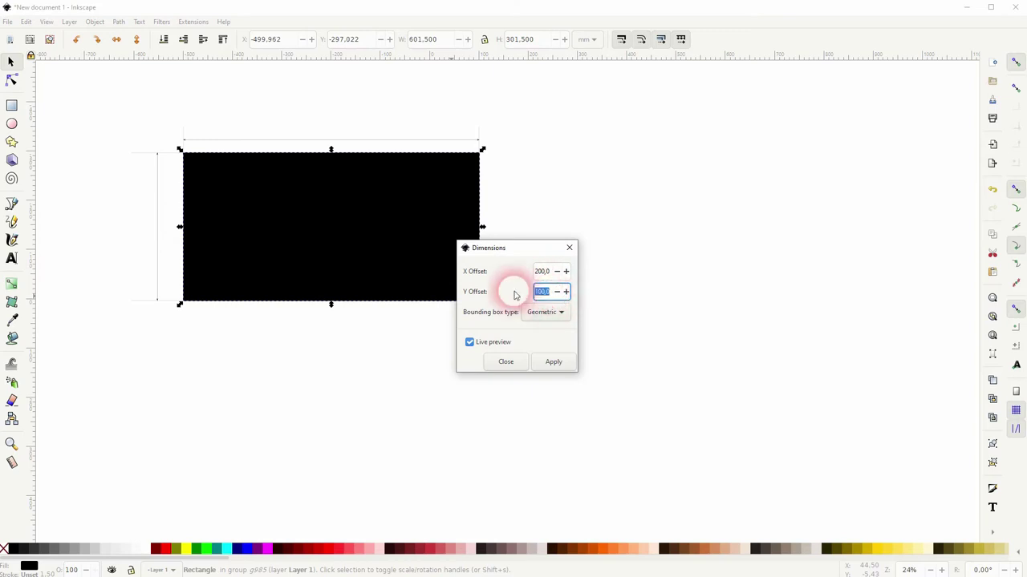
pyautogui.write('200')
pyautogui.click(536, 271)
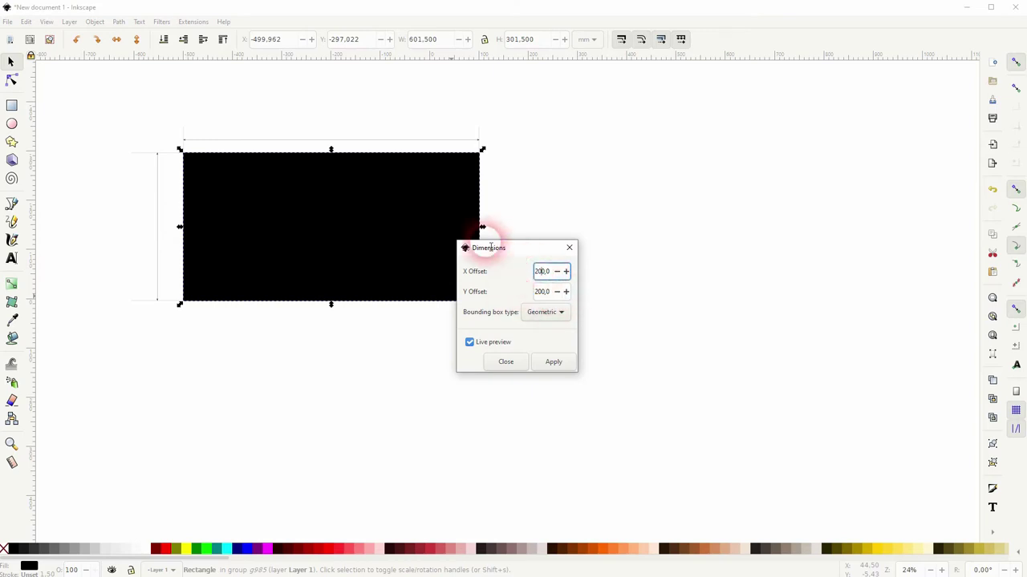
pyautogui.click(263, 154)
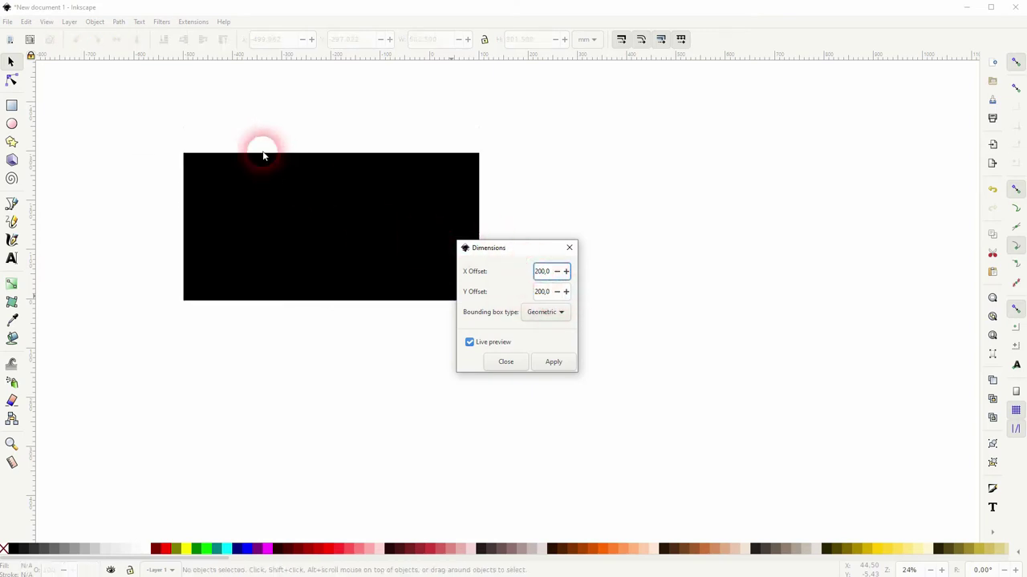
pyautogui.click(532, 270)
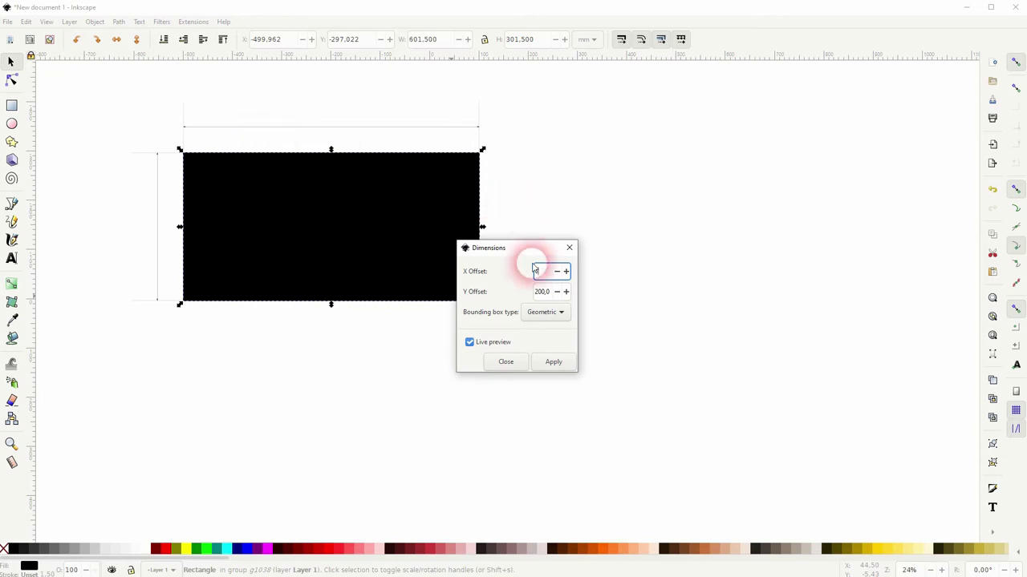
pyautogui.write('1')
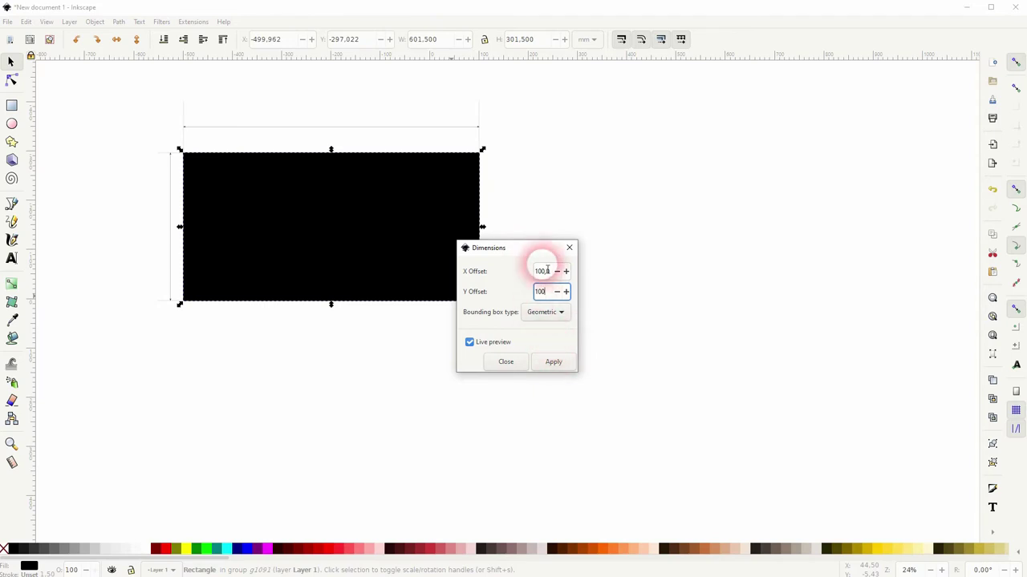
pyautogui.click(556, 361)
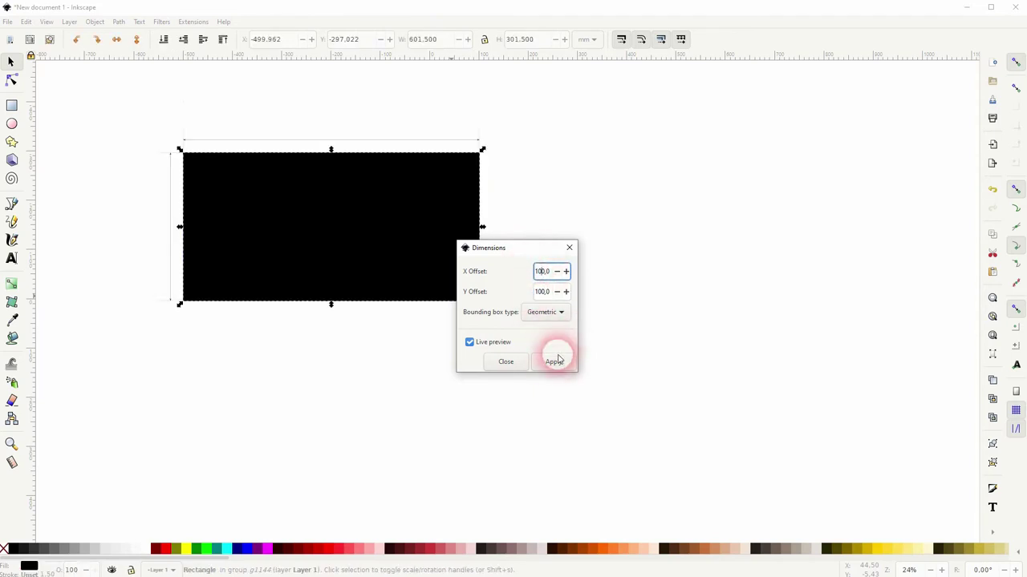
# Close the Dimensions dialog and move the rectangle with its dimension lines right.
pyautogui.click(570, 247)
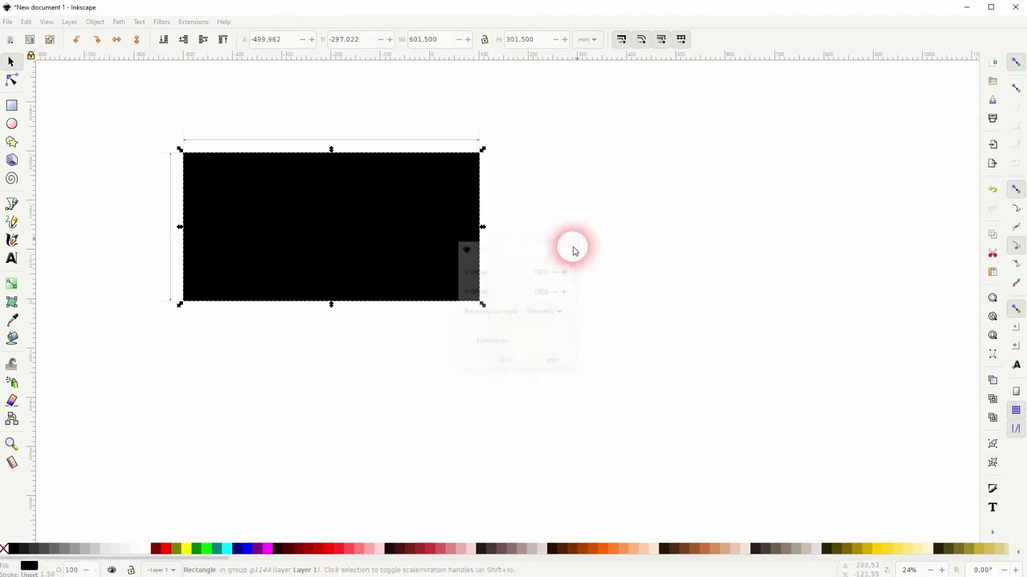
pyautogui.click(584, 223)
pyautogui.moveTo(316, 215); pyautogui.dragTo(388, 244)
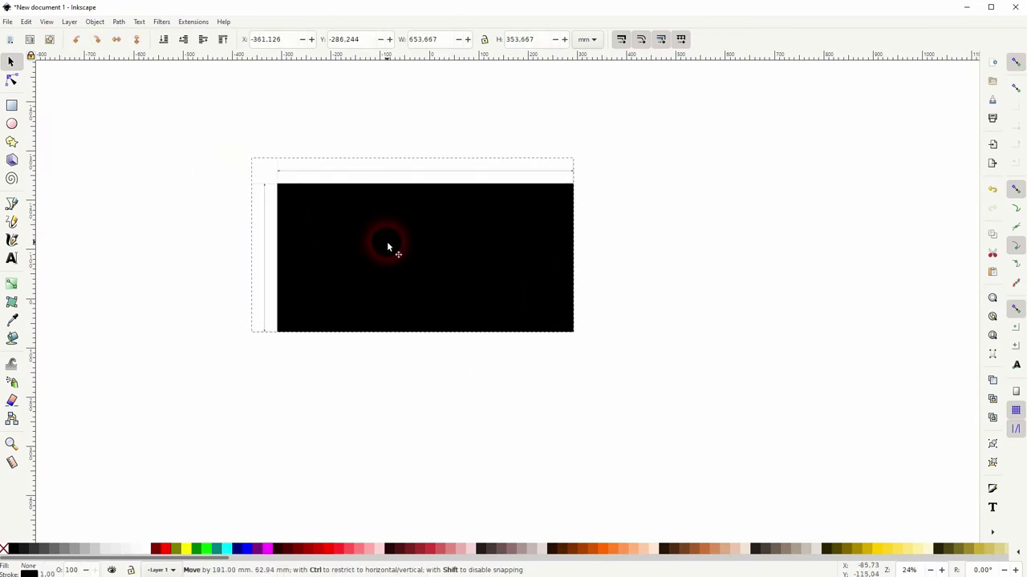
# Ungroup the rectangle from its dimension lines, keeping it in place.
pyautogui.hotkey('ctrl', 'shift', 'g')
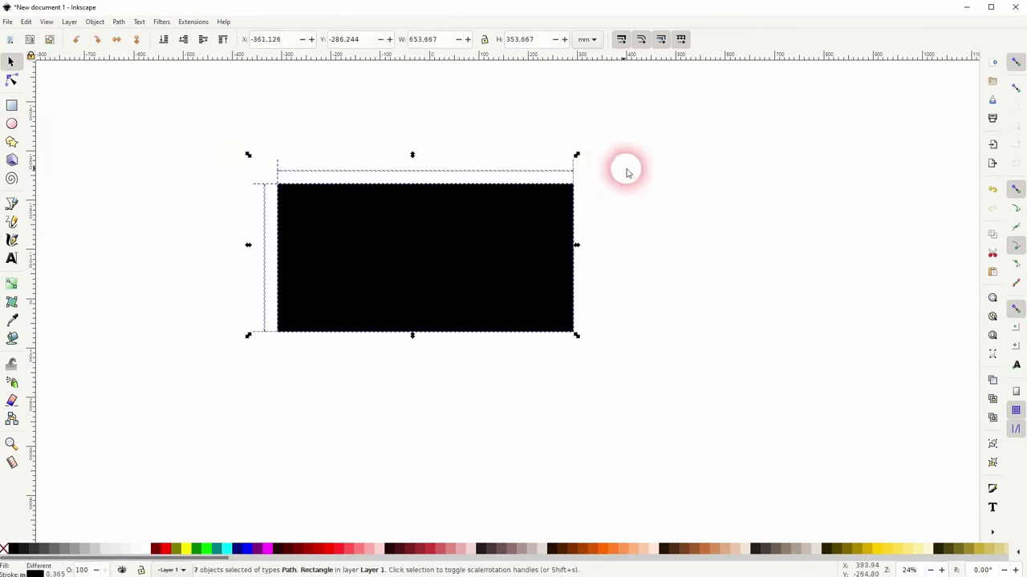
pyautogui.click(649, 176)
pyautogui.moveTo(390, 264); pyautogui.dragTo(770, 334)
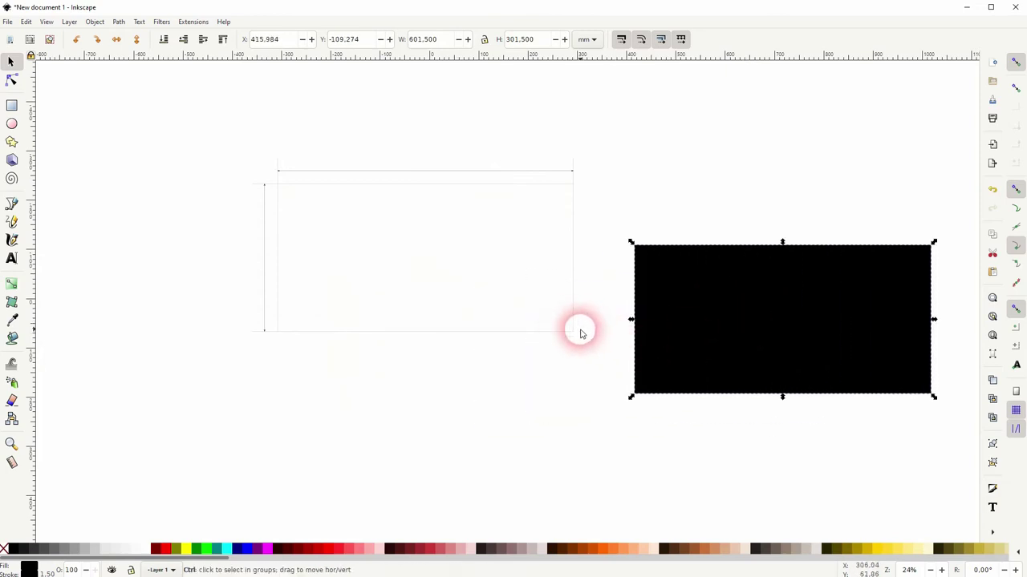
pyautogui.hotkey('ctrl', 'z')
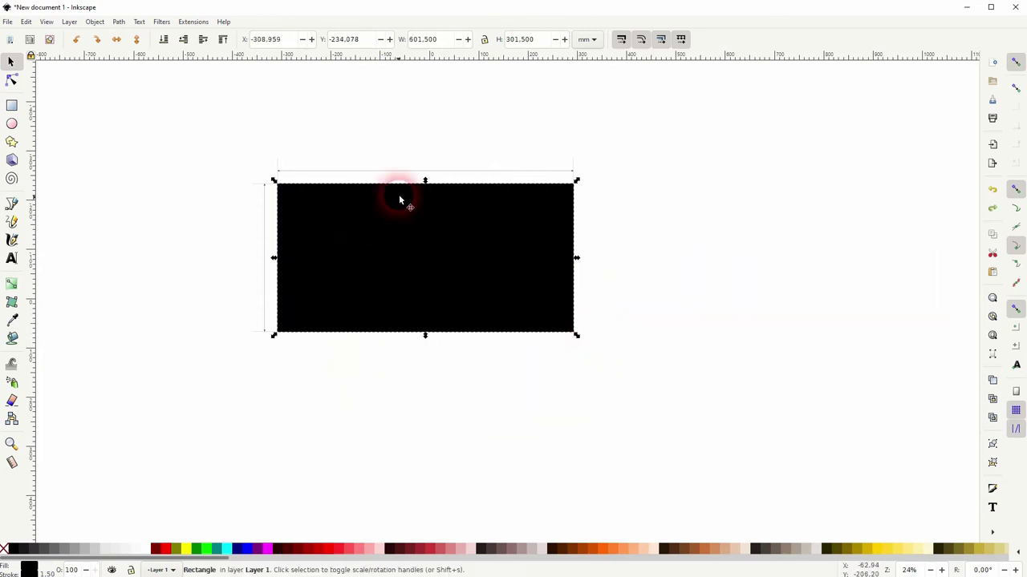
# Copy the 600,000 width value and paste it as text above the rectangle.
pyautogui.click(11, 105)
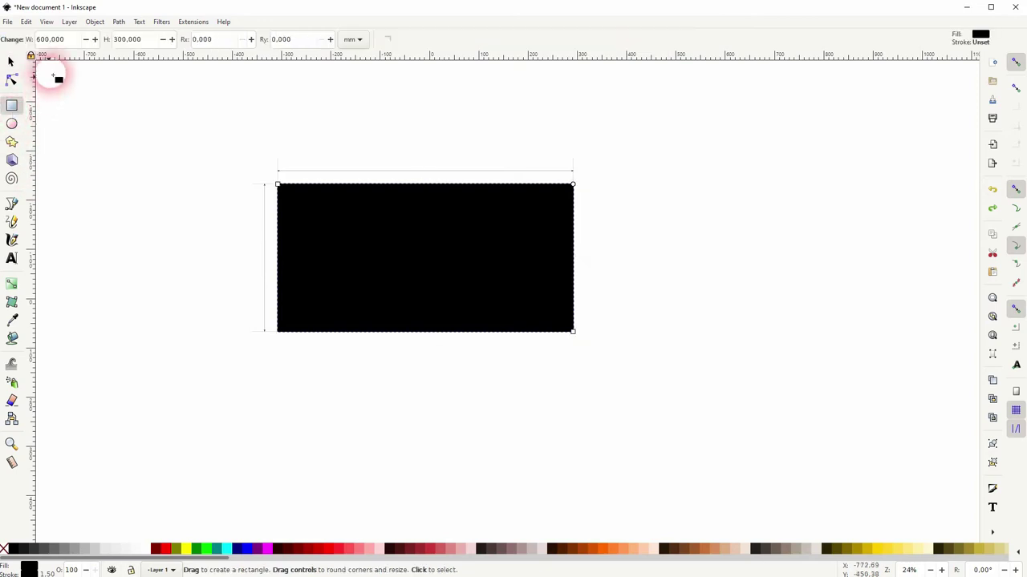
pyautogui.moveTo(68, 39); pyautogui.dragTo(14, 43)
pyautogui.hotkey('ctrl', 'c')
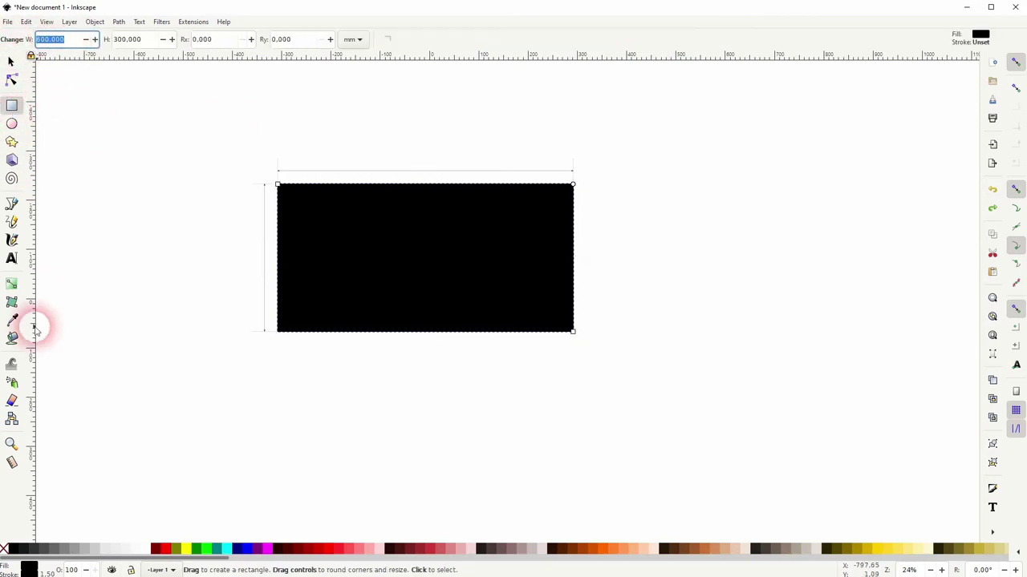
pyautogui.click(11, 257)
pyautogui.click(433, 152)
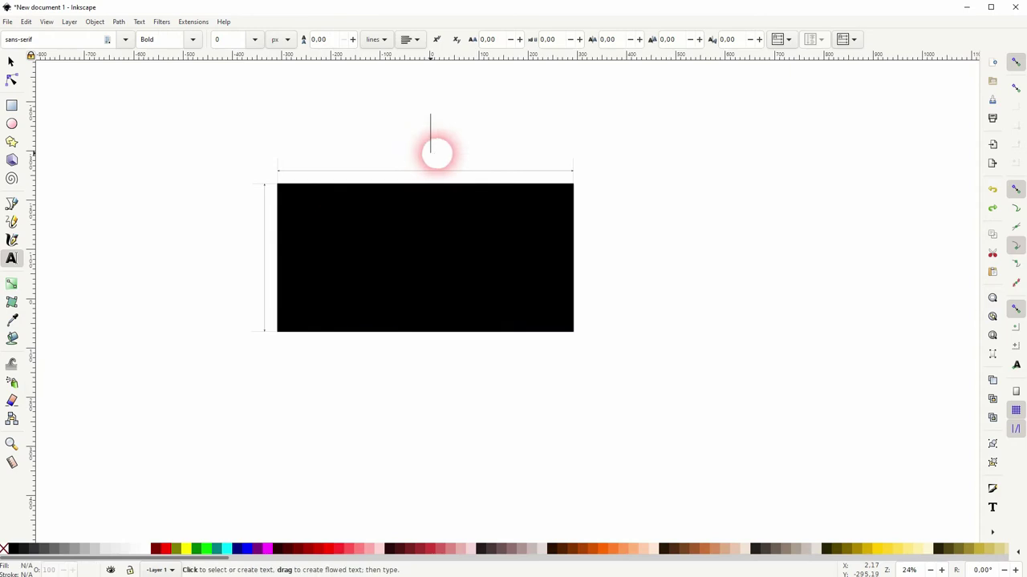
pyautogui.hotkey('ctrl', 'v')
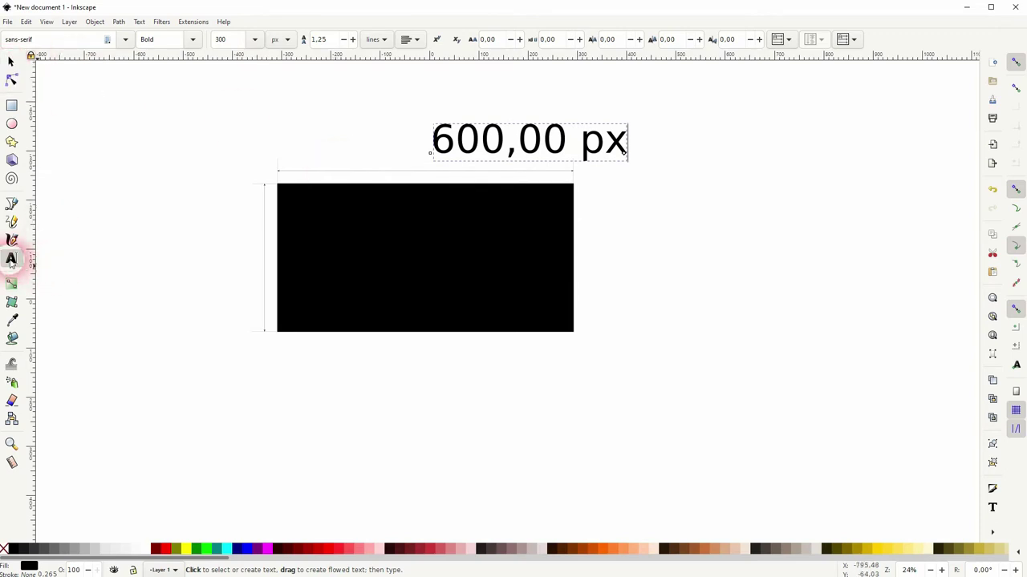
# Centre the 600,00 px label above the rectangle and reselect it for text editing.
pyautogui.click(10, 62)
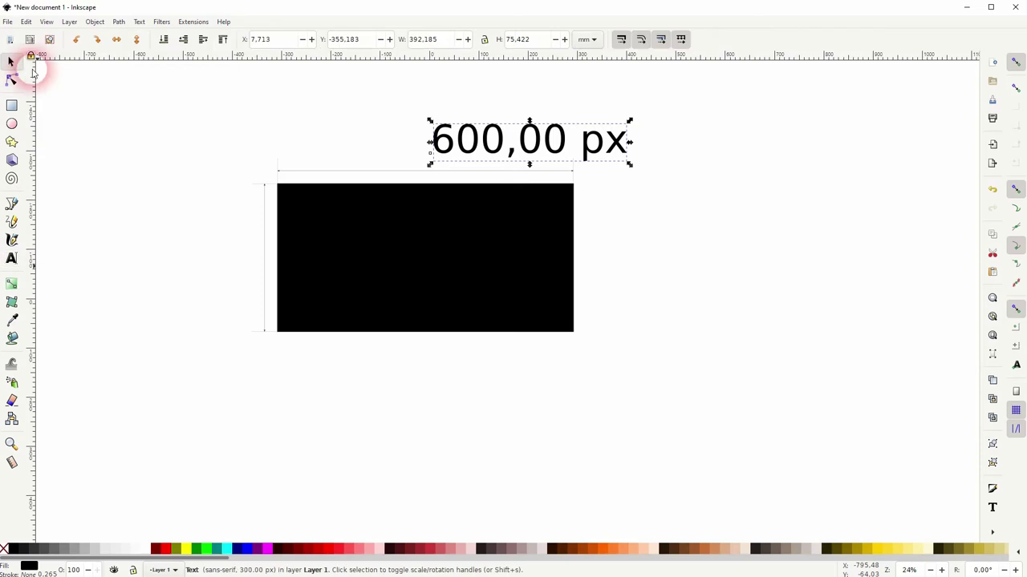
pyautogui.moveTo(522, 133); pyautogui.dragTo(433, 145)
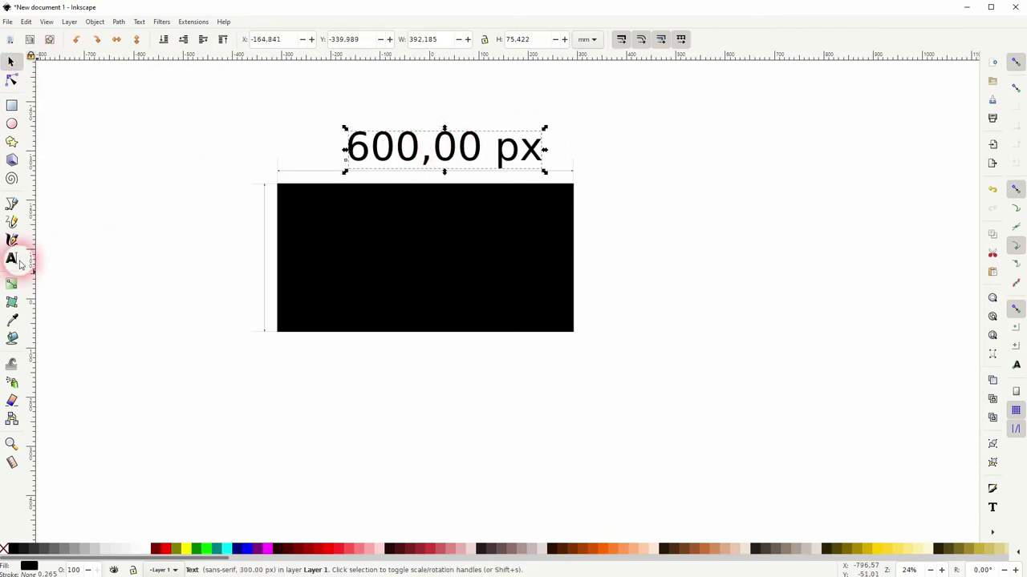
pyautogui.click(300, 252)
pyautogui.click(12, 258)
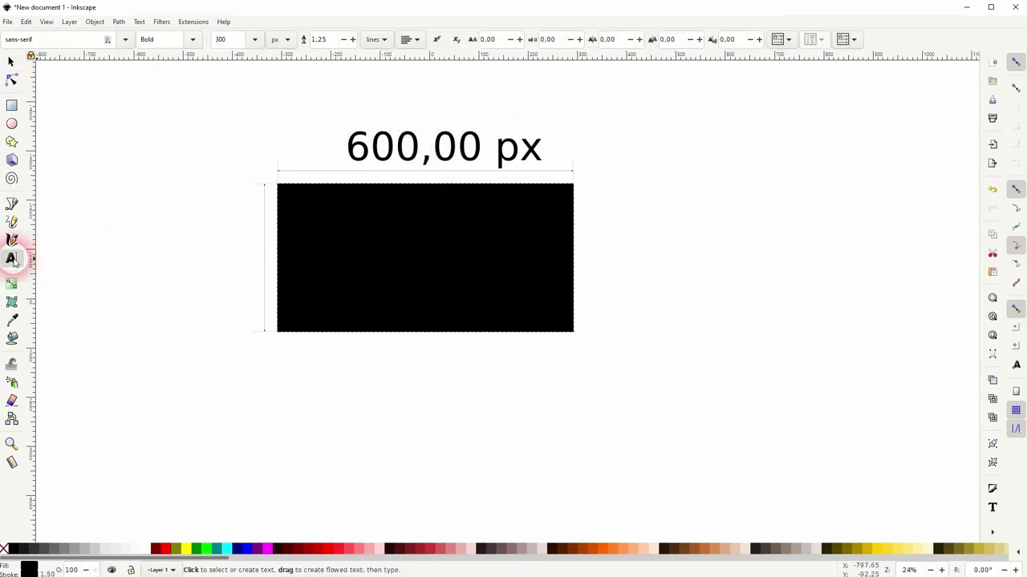
pyautogui.click(278, 156)
pyautogui.click(286, 43)
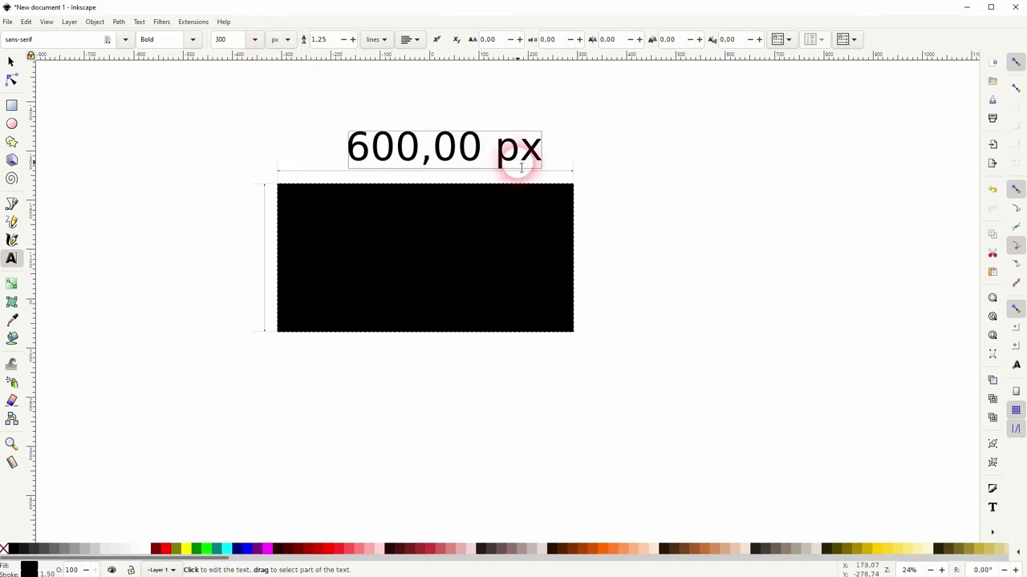
# Delete the 600,00 px label and the leftover dimension lines.
pyautogui.click(10, 62)
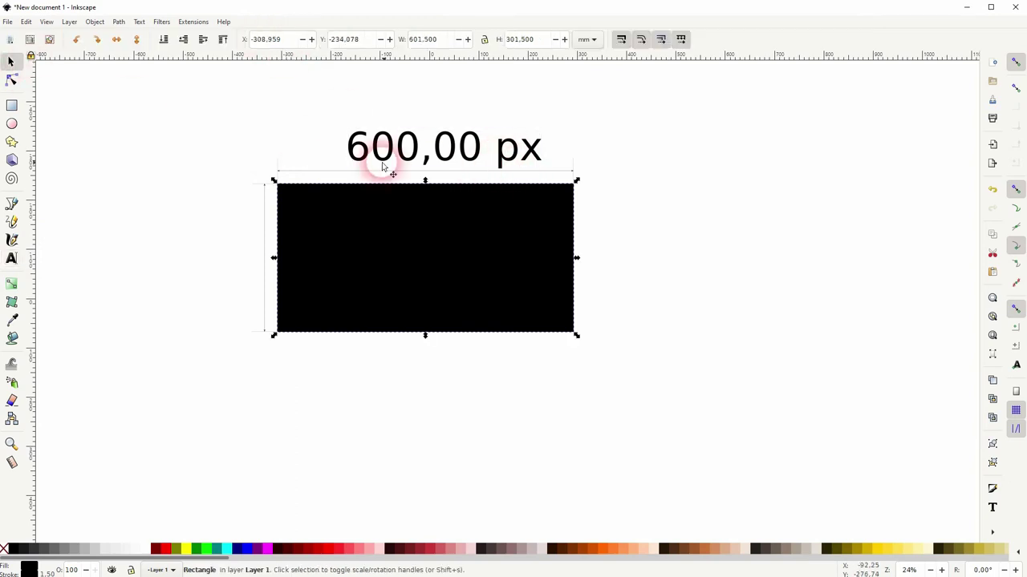
pyautogui.click(470, 150)
pyautogui.press('Delete')
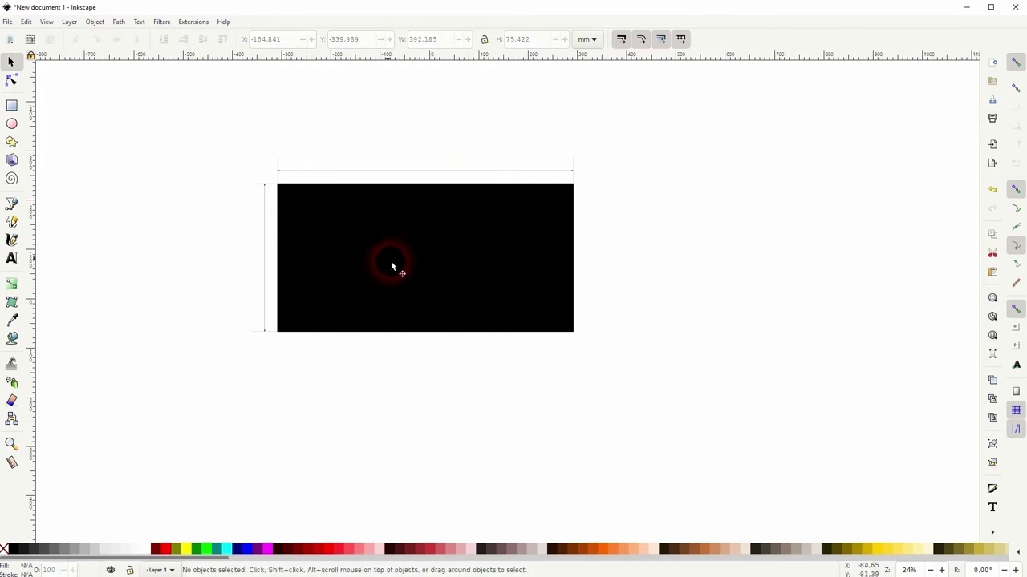
pyautogui.moveTo(391, 261); pyautogui.dragTo(493, 433)
pyautogui.moveTo(206, 346); pyautogui.dragTo(751, 149)
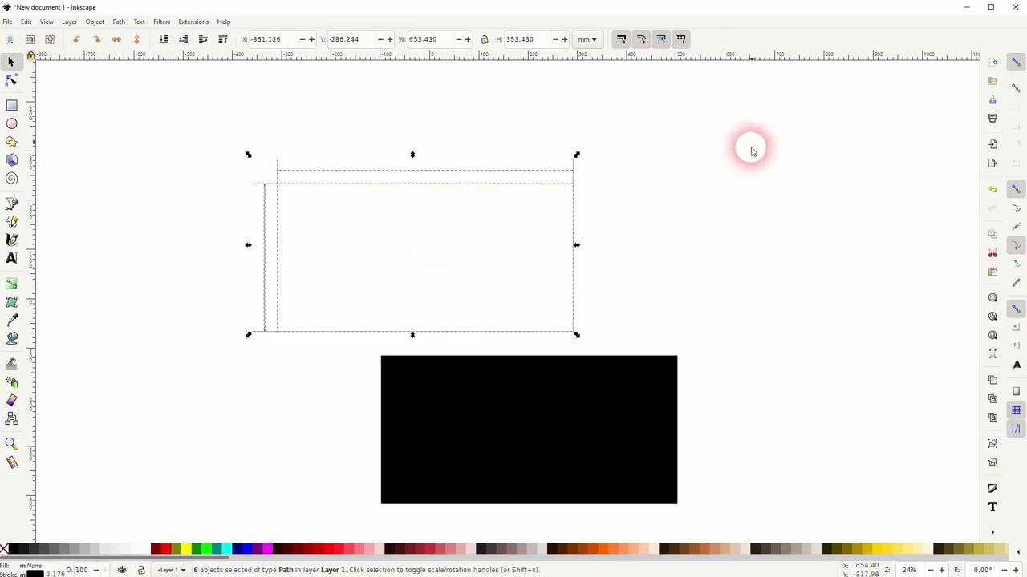
pyautogui.press('Delete')
# Scale the rectangle to about 921.6 × 442.6 mm and center it on the page.
pyautogui.moveTo(573, 428); pyautogui.dragTo(346, 226)
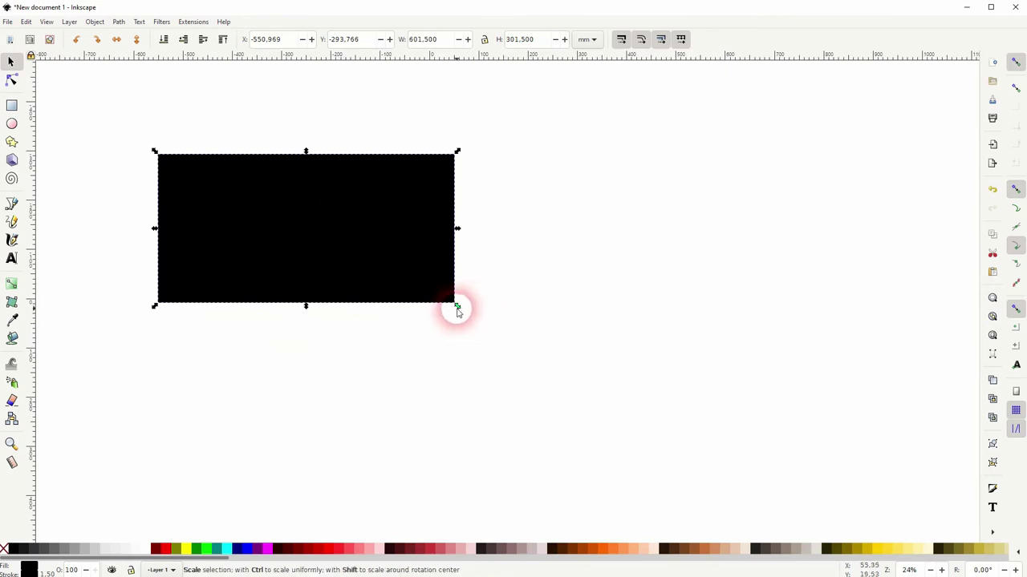
pyautogui.moveTo(459, 311); pyautogui.dragTo(616, 370)
pyautogui.moveTo(441, 267); pyautogui.dragTo(499, 301)
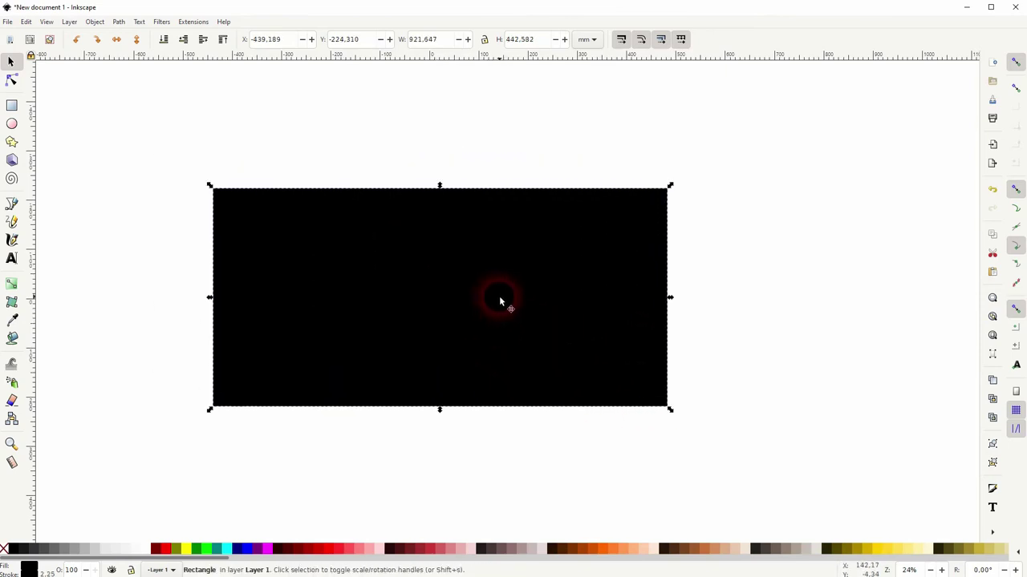
# Inspect the rectangle's X position, width and height values in the toolbar.
pyautogui.tripleClick(285, 40)
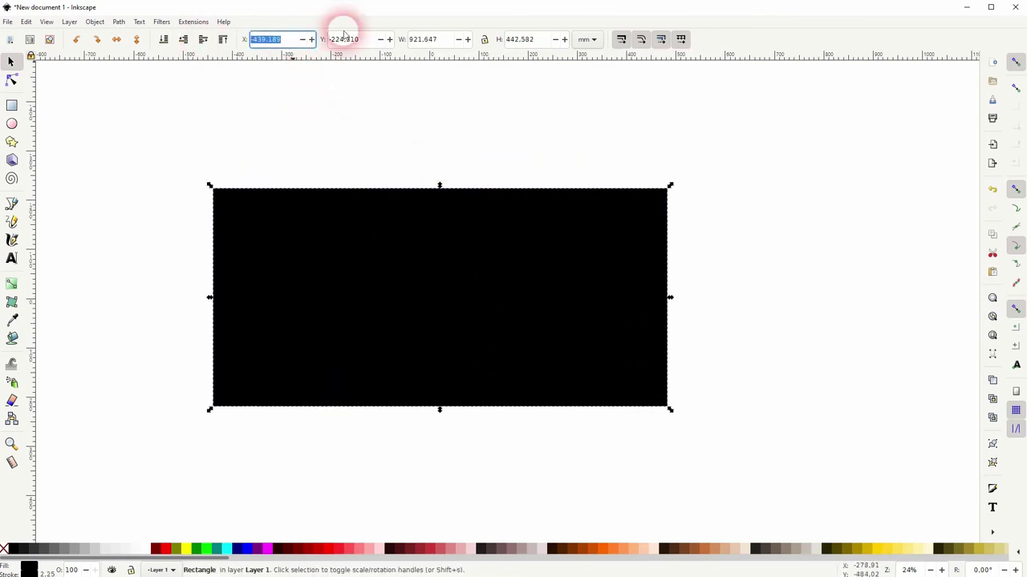
pyautogui.tripleClick(428, 40)
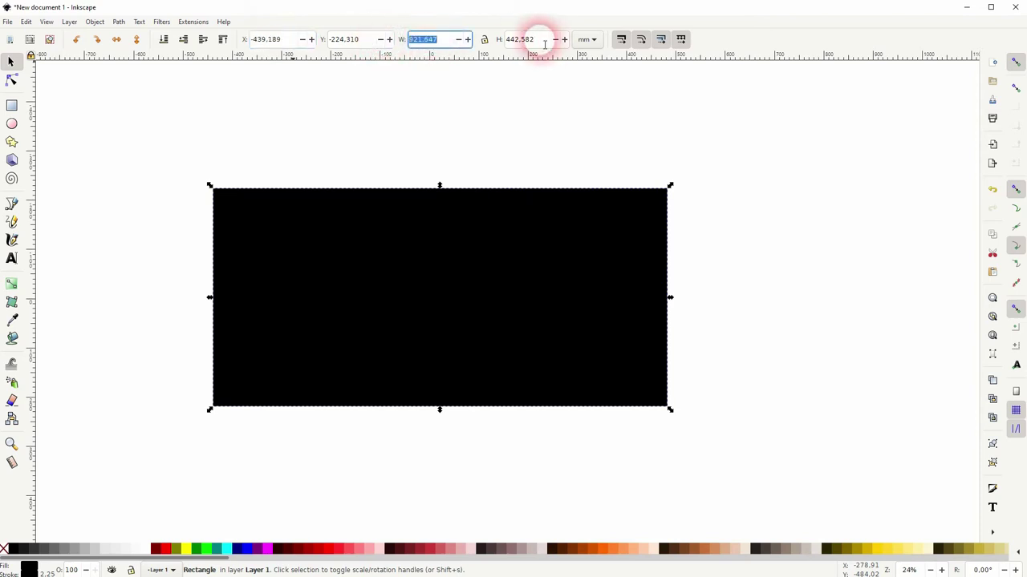
pyautogui.tripleClick(525, 39)
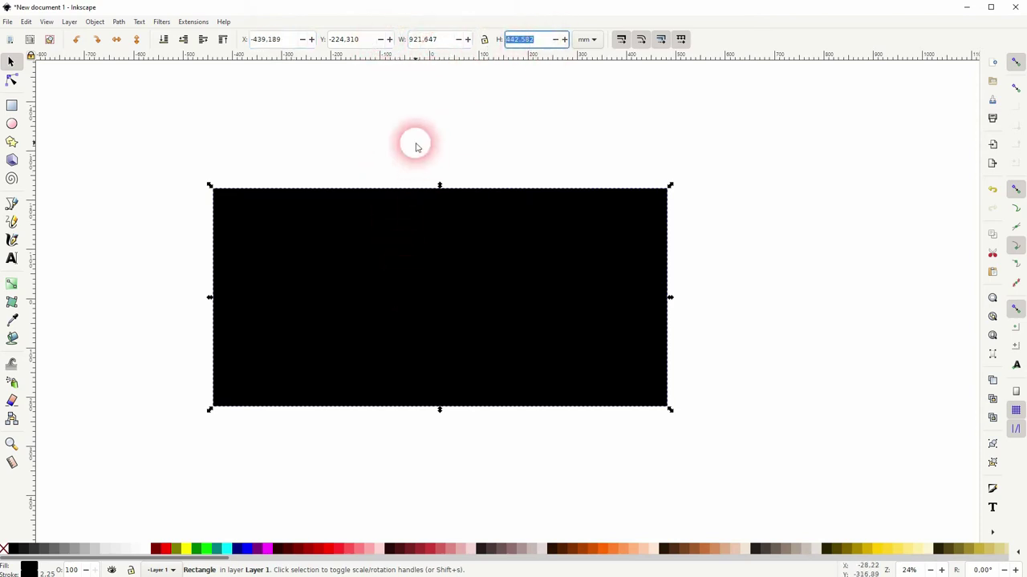
# Apply the Dimensions extension to the enlarged rectangle, close it, and deselect.
pyautogui.click(192, 22)
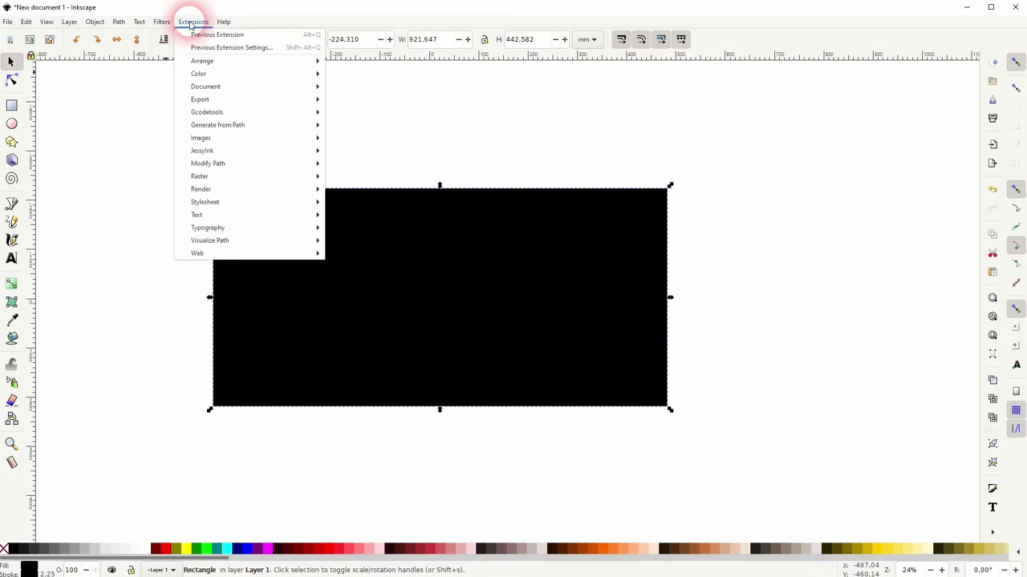
pyautogui.moveTo(316, 244)
pyautogui.click(357, 240)
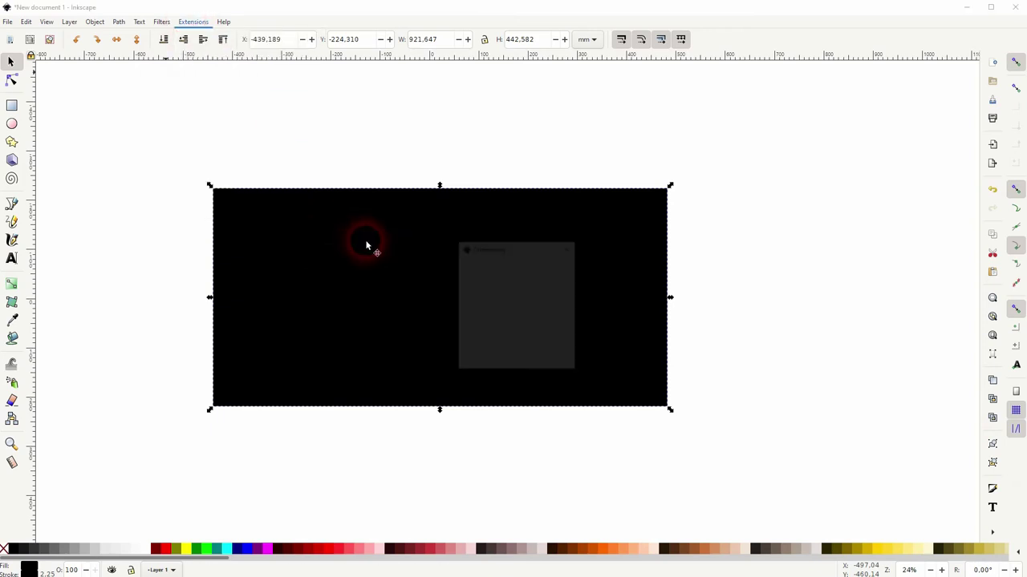
pyautogui.click(552, 367)
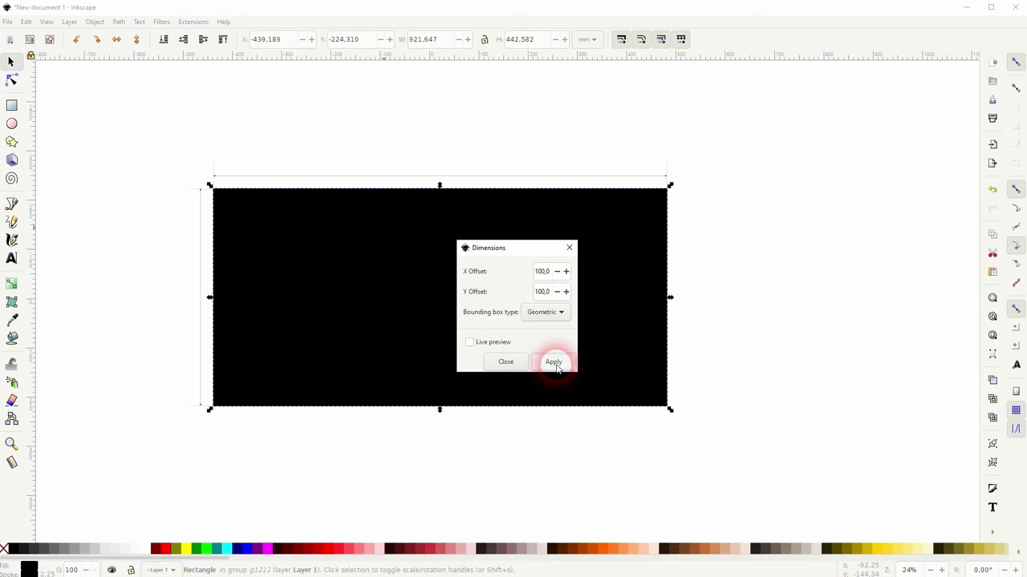
pyautogui.click(569, 248)
pyautogui.click(777, 255)
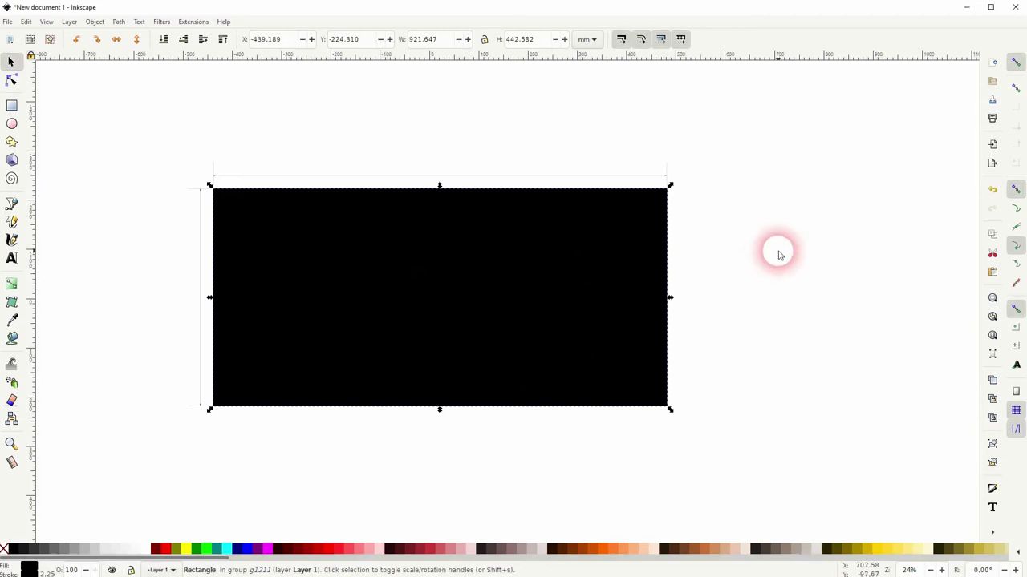
# Measure the top edge (3474,9 px) and left edge (1664,2 px), converting both to items.
pyautogui.click(12, 462)
pyautogui.moveTo(215, 175); pyautogui.dragTo(669, 178)
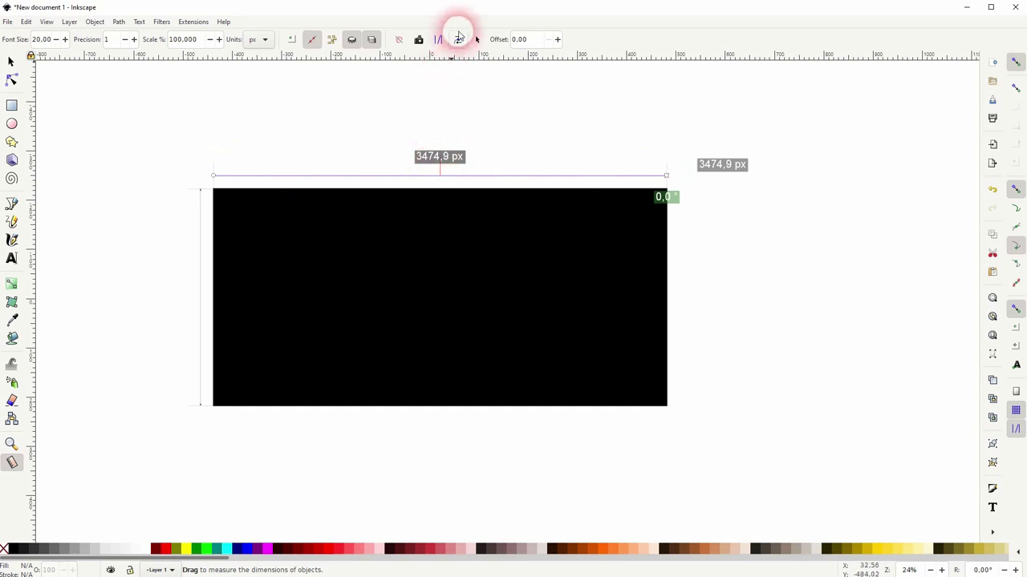
pyautogui.click(458, 39)
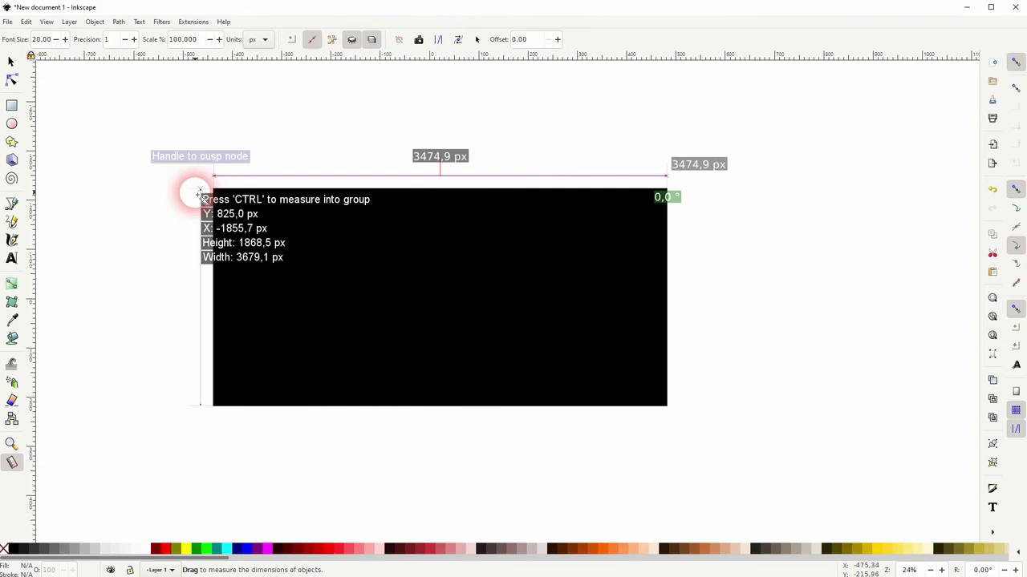
pyautogui.moveTo(199, 192); pyautogui.dragTo(202, 412)
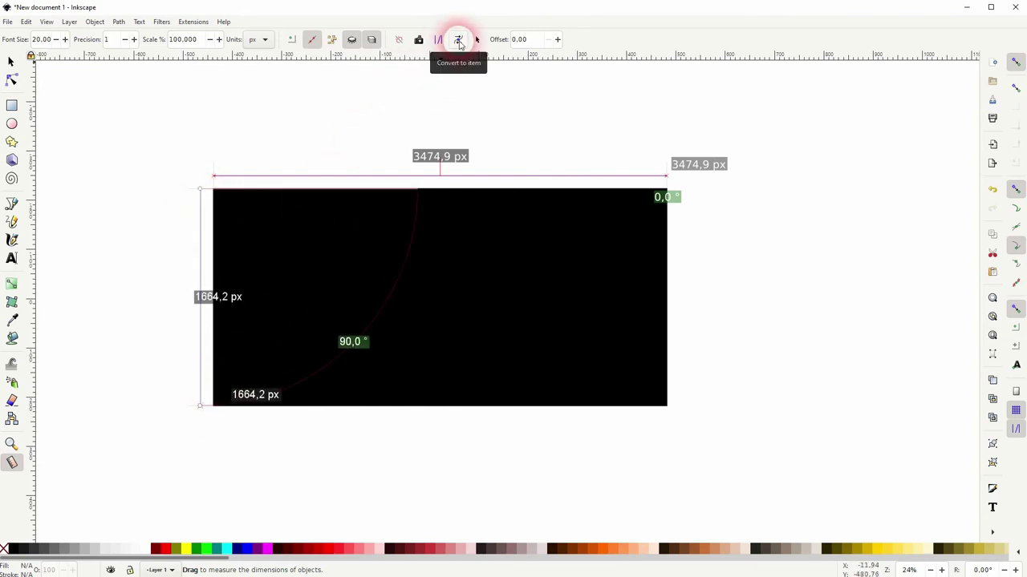
pyautogui.click(459, 40)
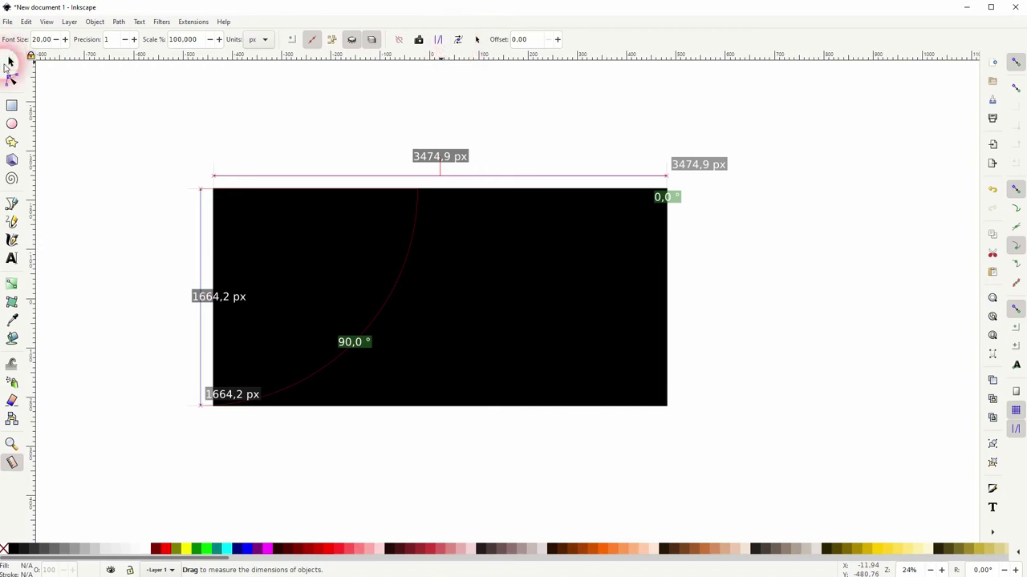
# Delete the duplicate 3474,9 px label and the 0,0 ° angle label.
pyautogui.click(11, 62)
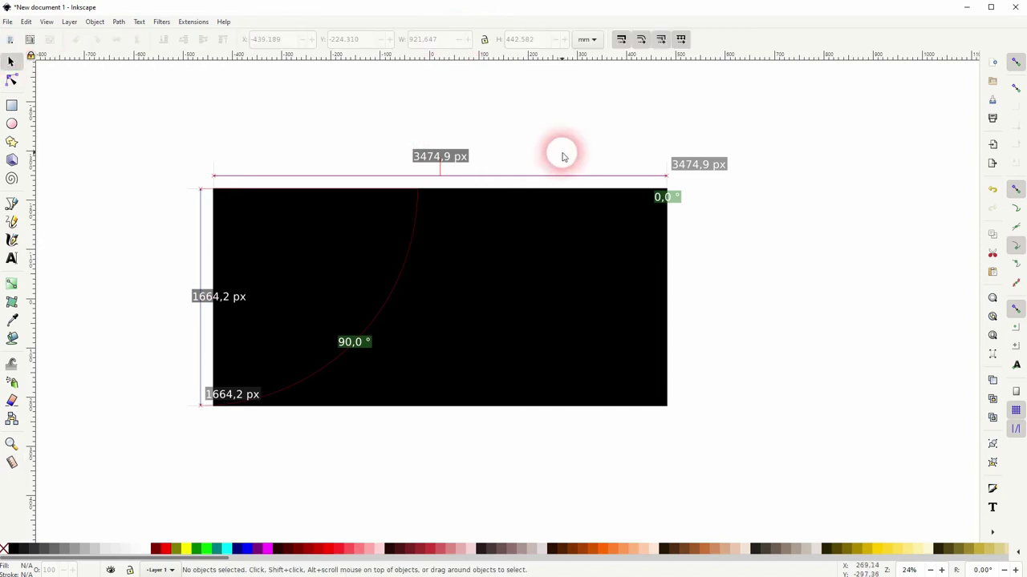
pyautogui.click(601, 178)
pyautogui.click(812, 162)
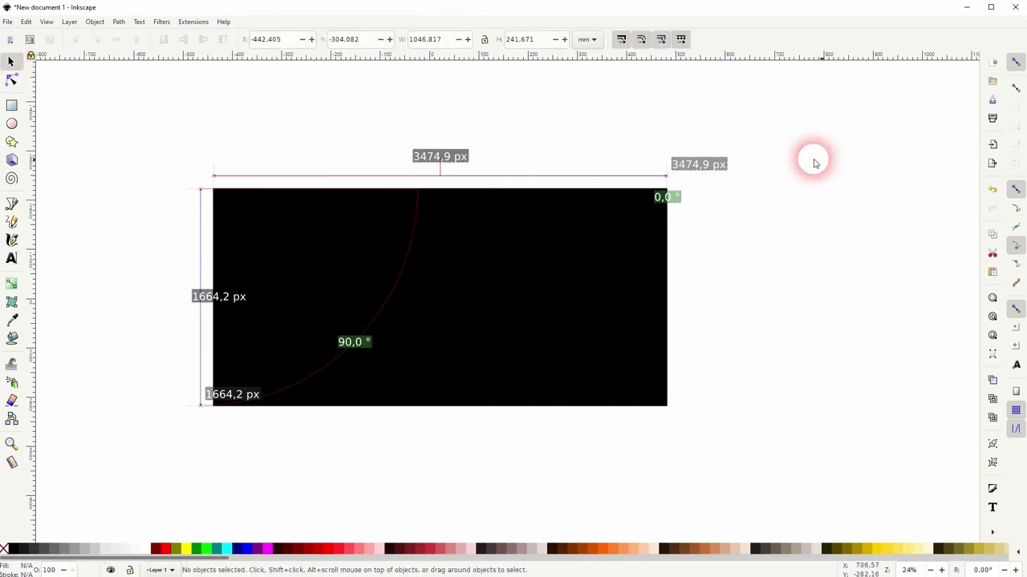
pyautogui.click(710, 165)
pyautogui.press('Delete')
pyautogui.click(674, 199)
pyautogui.press('Delete')
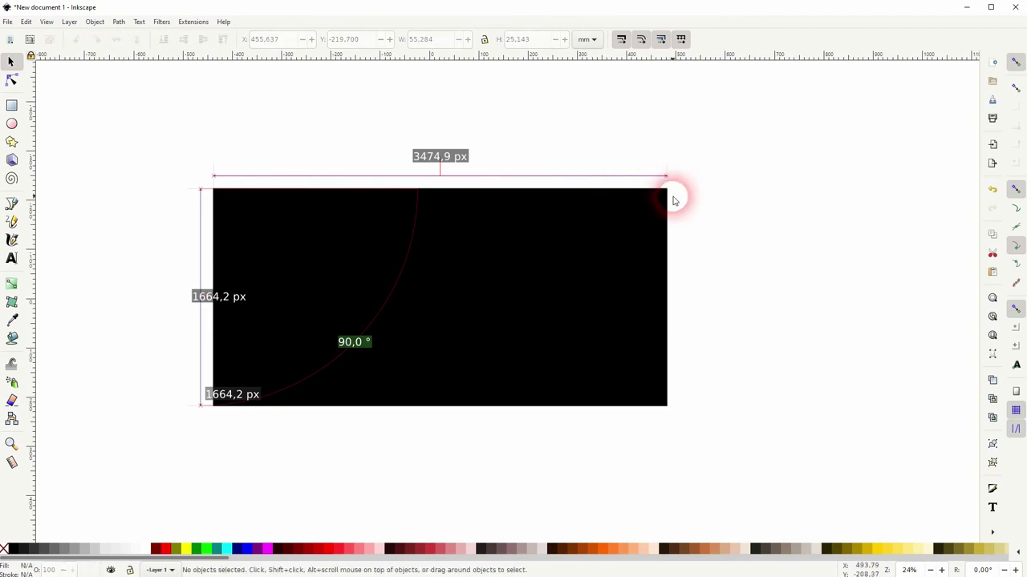
# Remove the centre tick and extra horizontal line, then select the 3474,9 px label group.
pyautogui.click(456, 167)
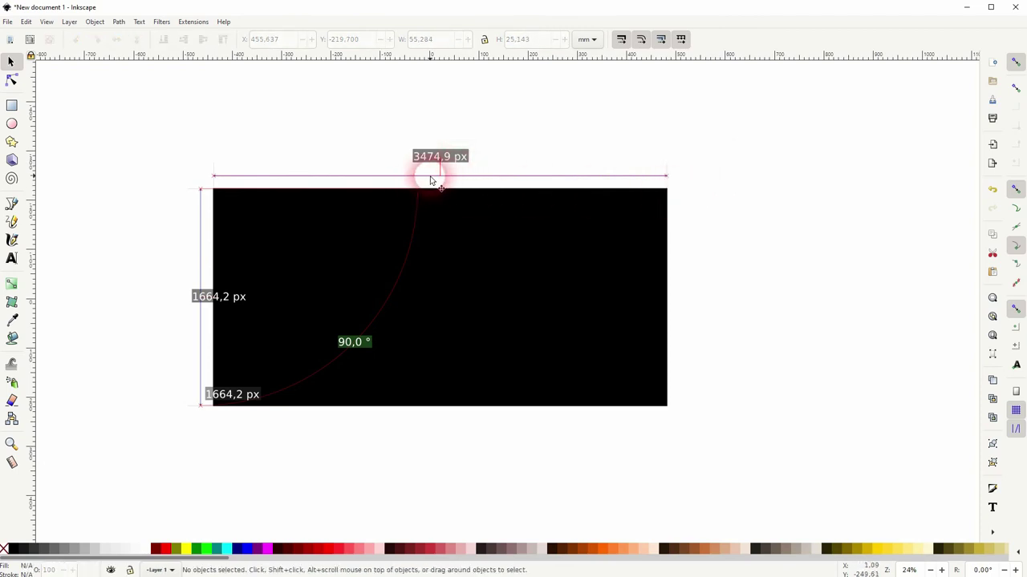
pyautogui.scroll(4, 431, 178)
pyautogui.click(468, 168)
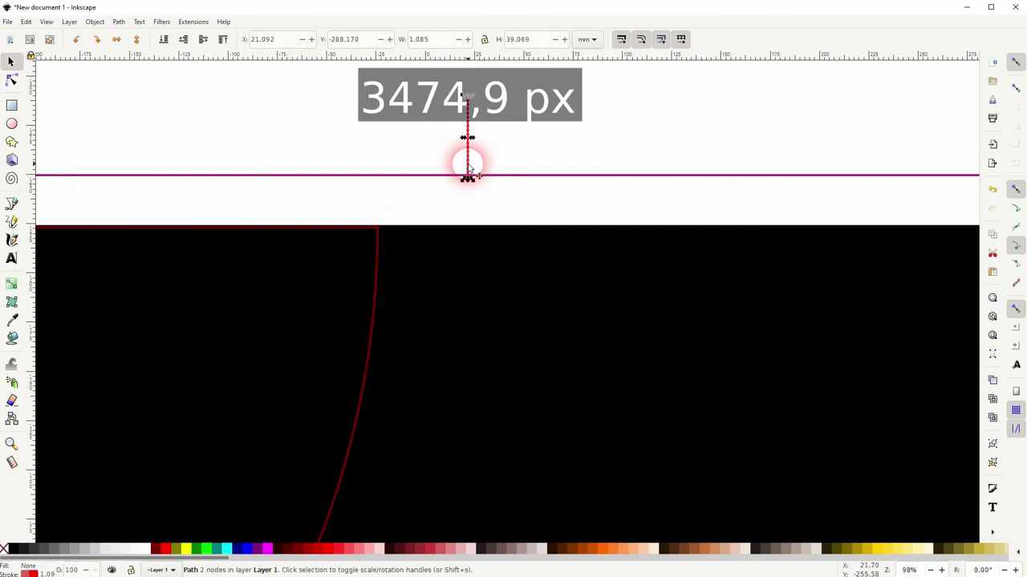
pyautogui.click(476, 172)
pyautogui.press('Delete')
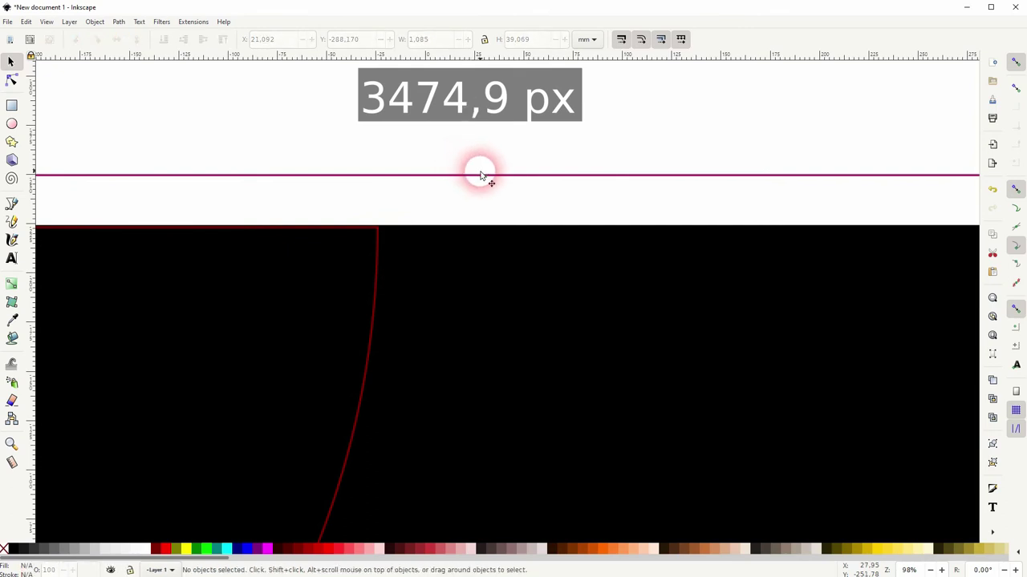
pyautogui.click(480, 175)
pyautogui.press('Delete')
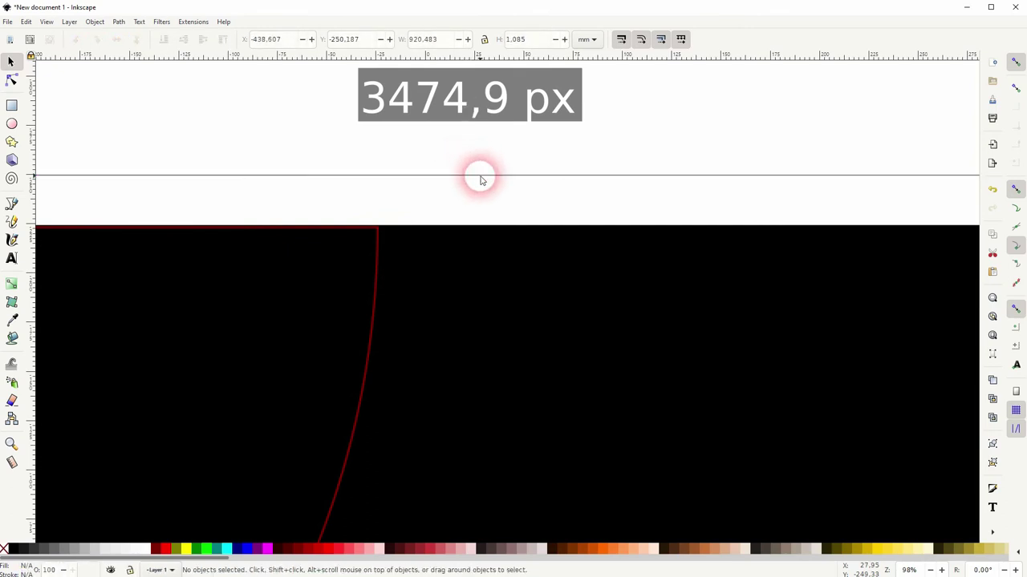
pyautogui.keyDown('ctrl'); pyautogui.scroll(-3, 493, 169); pyautogui.keyUp('ctrl')
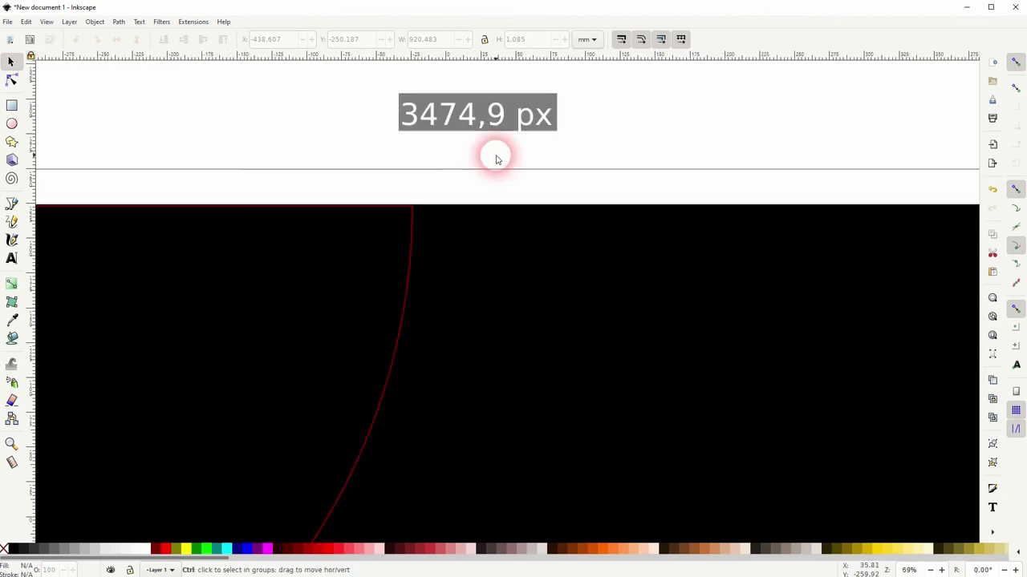
pyautogui.moveTo(434, 158); pyautogui.dragTo(613, 70)
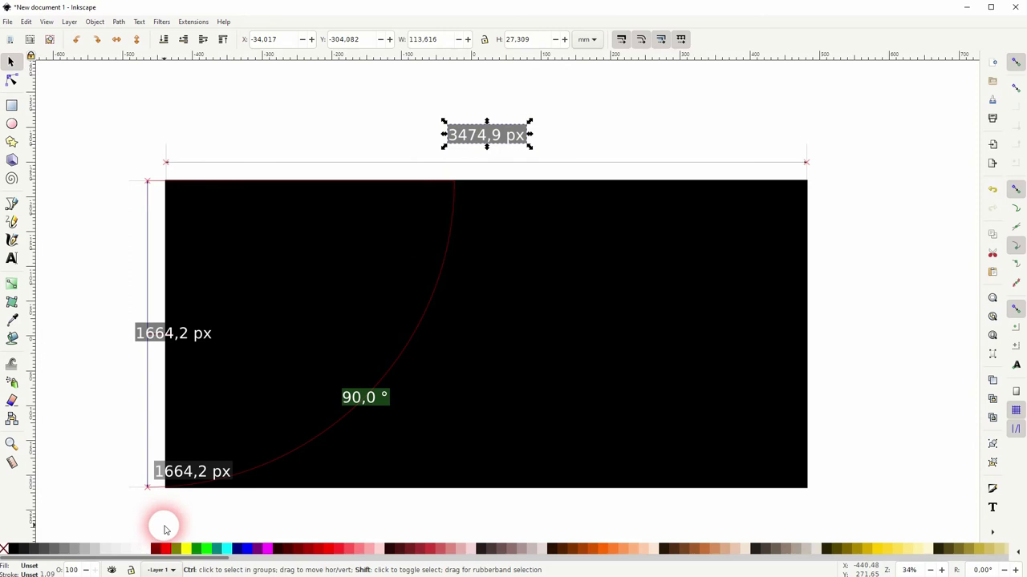
# Colour the width label black and delete its grey background box.
pyautogui.click(541, 133)
pyautogui.click(498, 138)
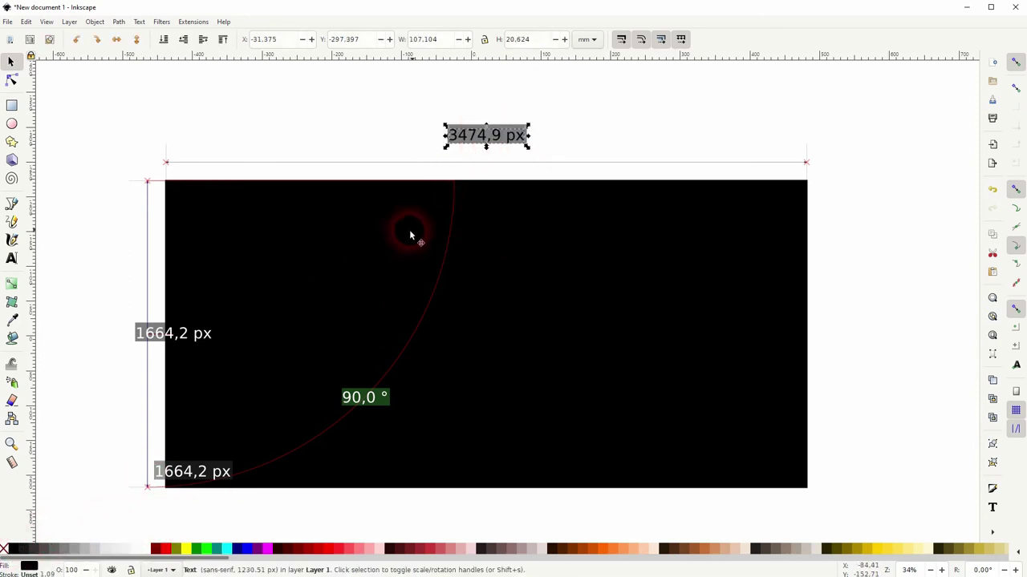
pyautogui.click(520, 162)
pyautogui.scroll(5, 497, 134)
pyautogui.keyDown('ctrl'); pyautogui.click(543, 103); pyautogui.keyUp('ctrl')
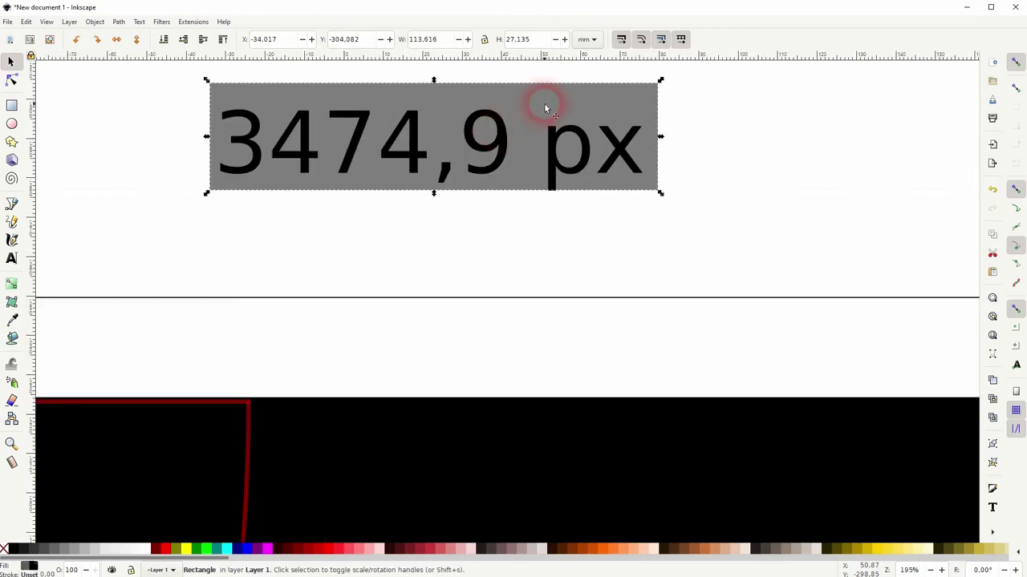
pyautogui.press('Delete')
# Move the 3474,9 px text down to sit just above the dimension line.
pyautogui.moveTo(409, 158); pyautogui.dragTo(407, 268)
pyautogui.scroll(-3, 409, 268)
pyautogui.hscroll(-5, 658, 176)
pyautogui.scroll(-3, 658, 176)
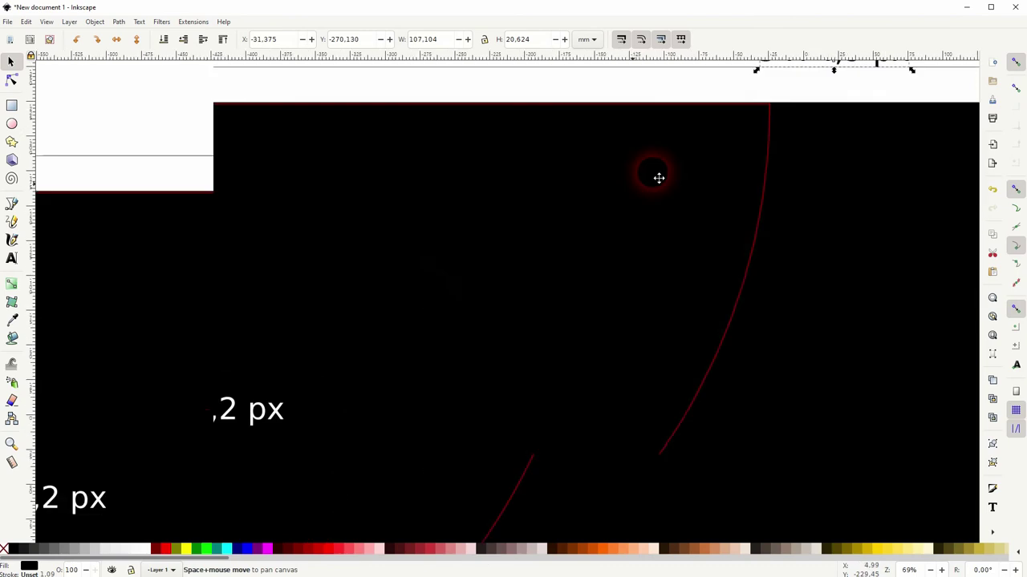
pyautogui.scroll(-2, 626, 209)
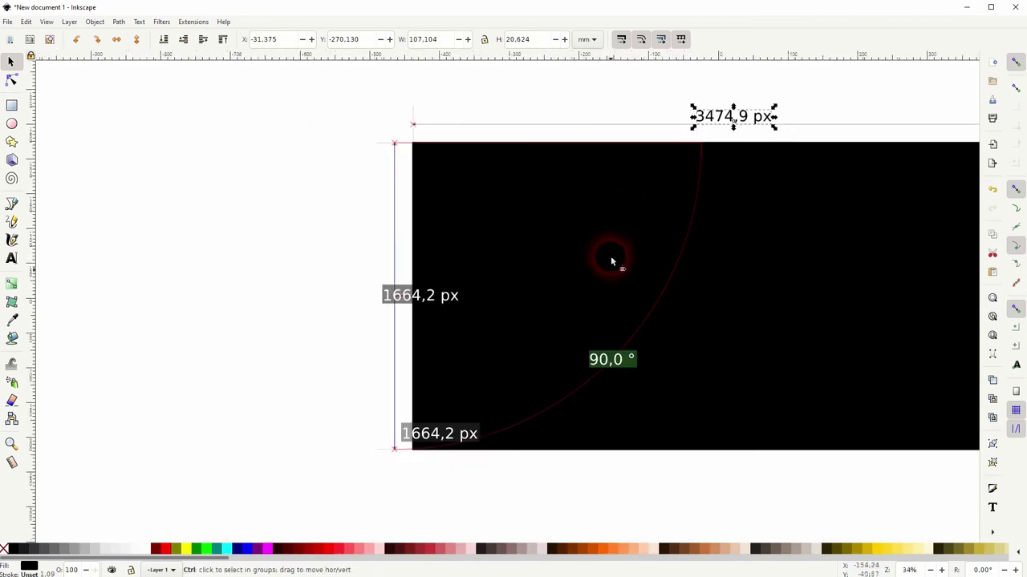
pyautogui.click(660, 298)
# Delete the arc path and the lower 1664,2 px label.
pyautogui.click(296, 299)
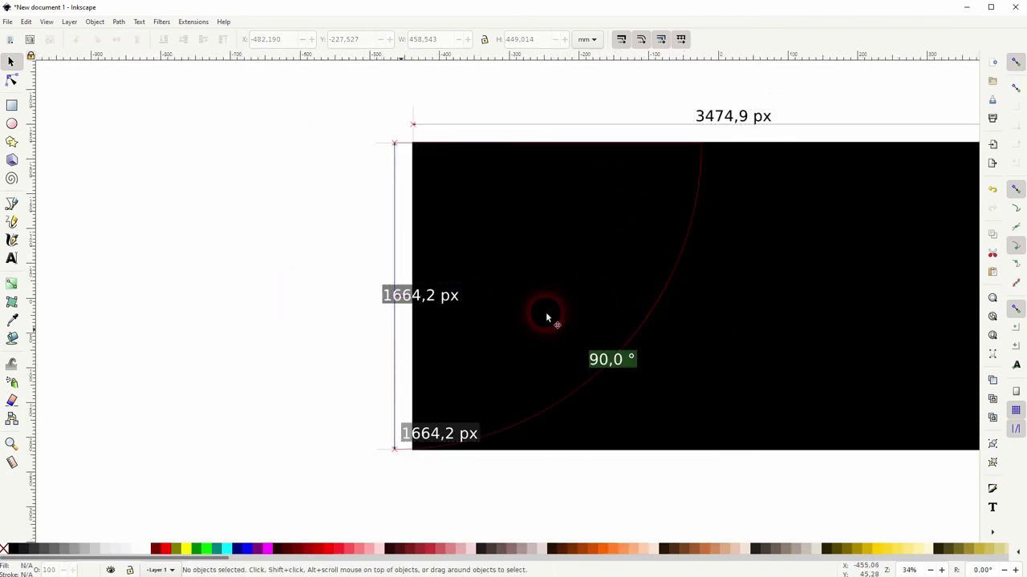
pyautogui.click(677, 278)
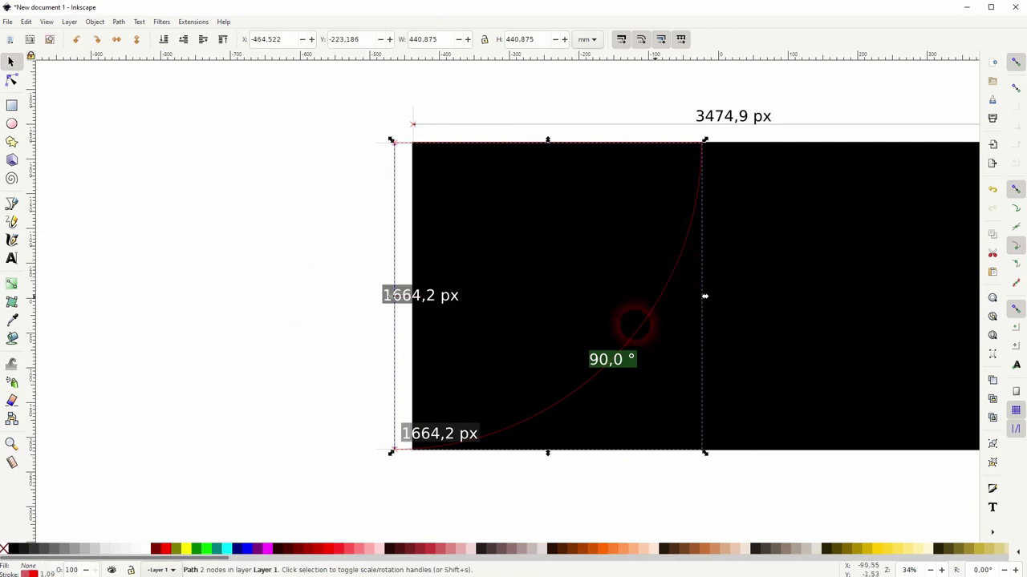
pyautogui.press('Delete')
pyautogui.click(443, 437)
pyautogui.press('Delete')
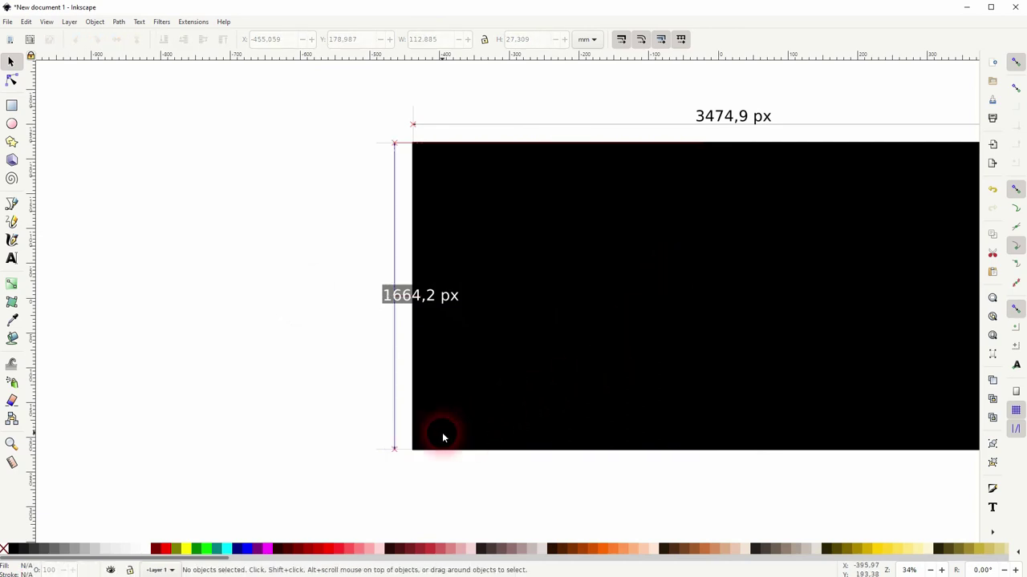
pyautogui.click(395, 452)
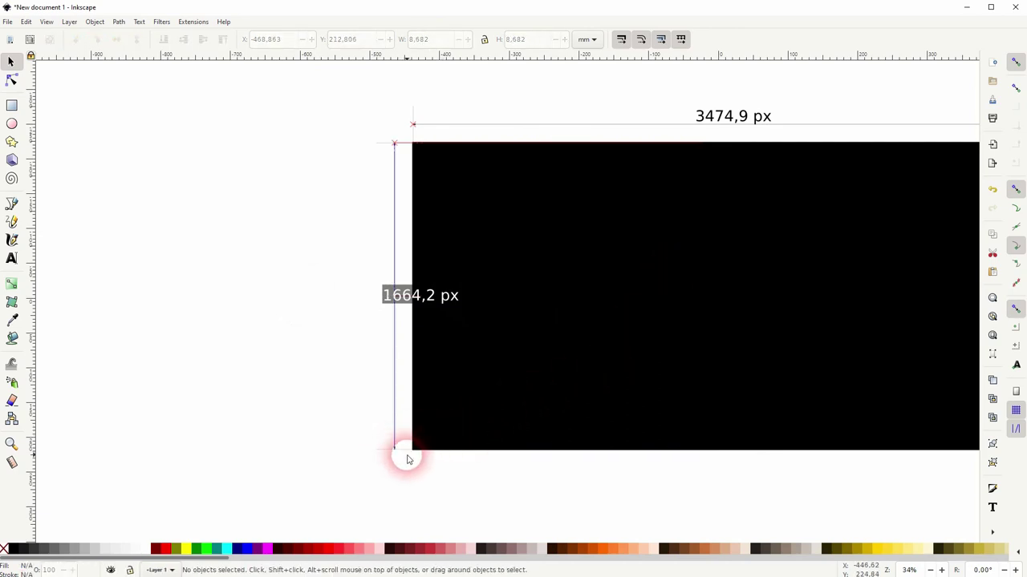
# Snap the end marker onto the measure line's top endpoint and check the remaining line markers.
pyautogui.click(396, 145)
pyautogui.moveTo(395, 144); pyautogui.dragTo(412, 125)
pyautogui.click(408, 143)
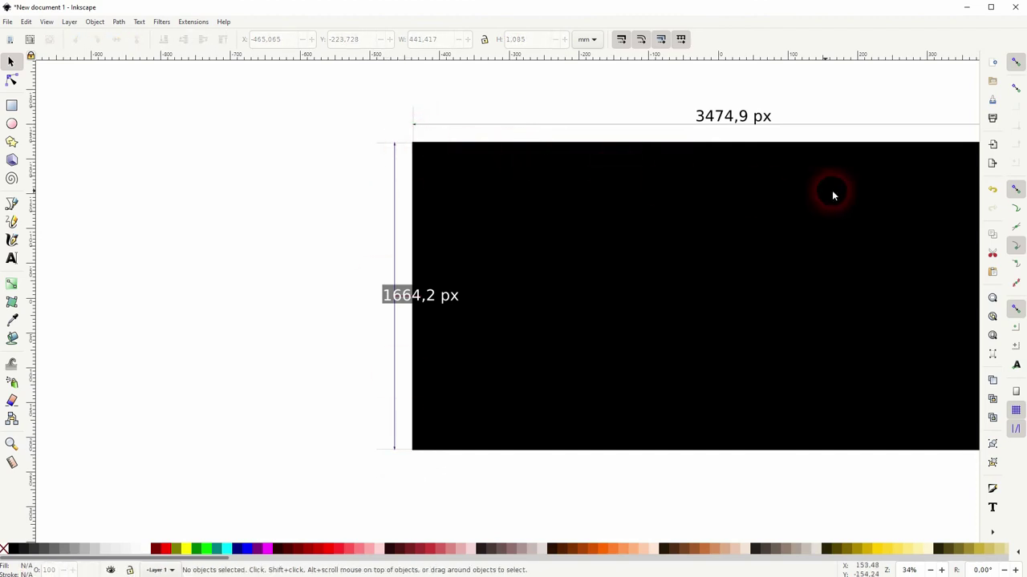
pyautogui.press('space')
pyautogui.click(652, 223)
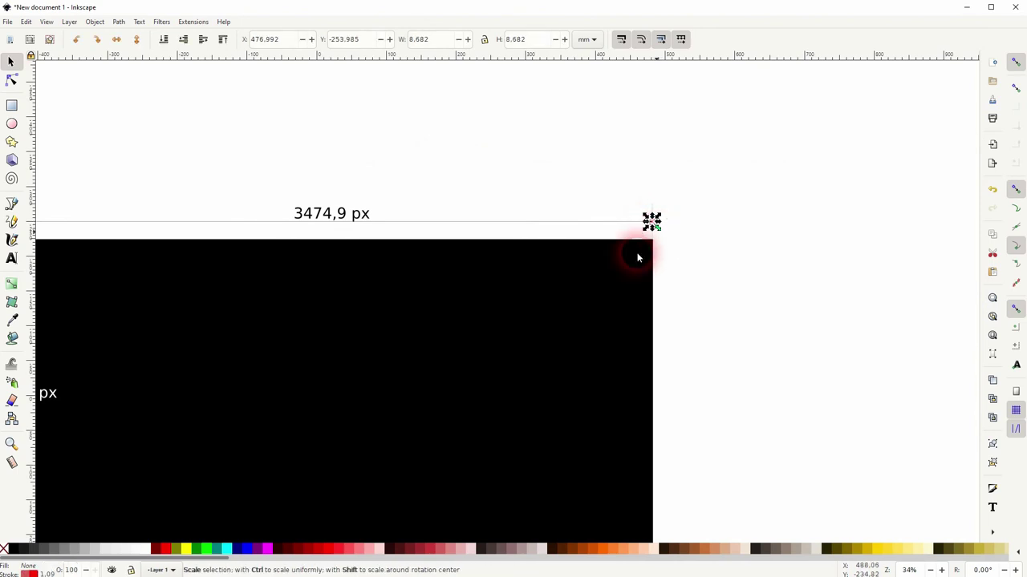
pyautogui.press('space')
pyautogui.press('space')
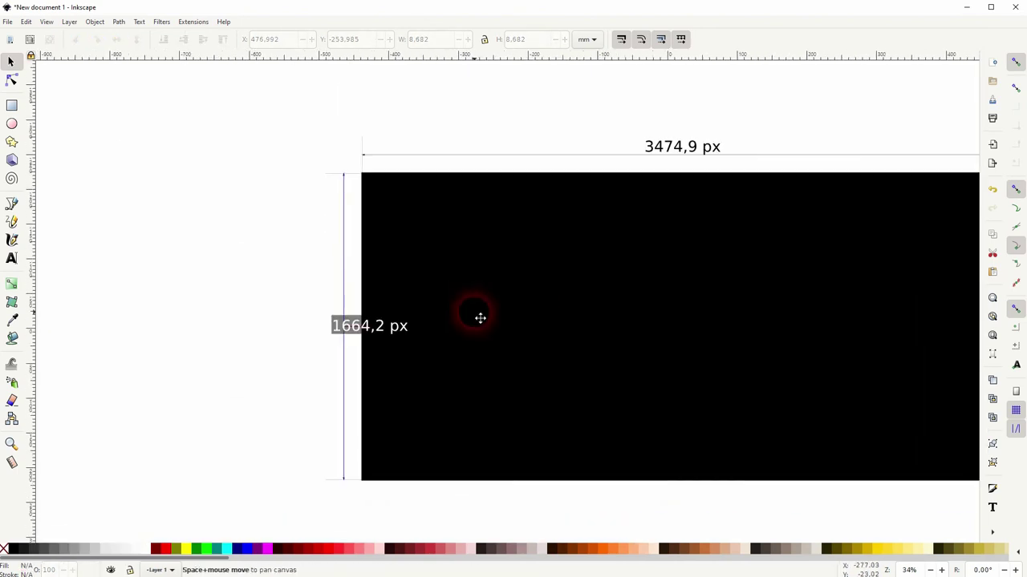
pyautogui.click(343, 254)
pyautogui.press('Escape')
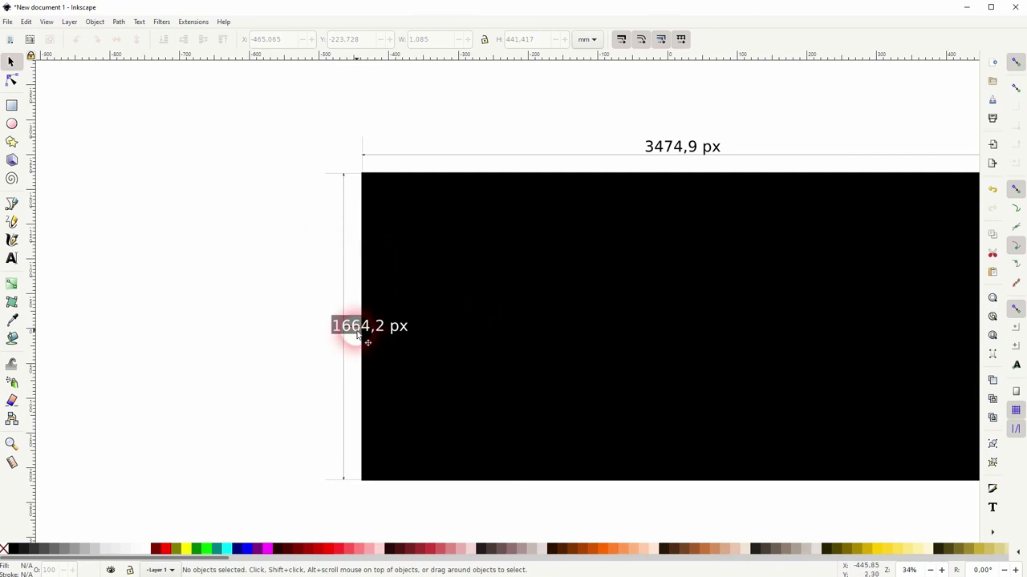
# Move the 1664,2 px height label left, off the height line.
pyautogui.moveTo(358, 335); pyautogui.dragTo(271, 335)
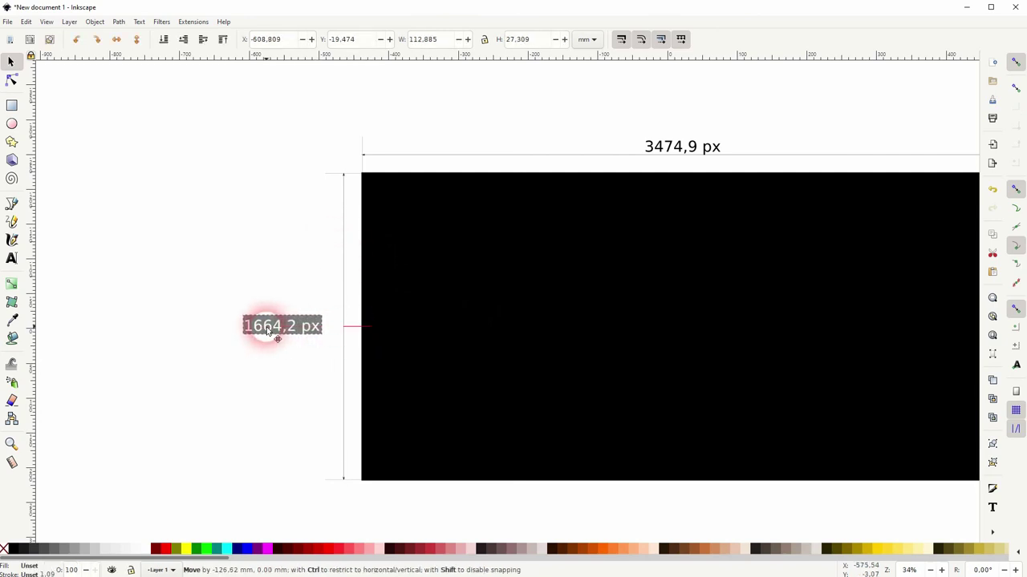
pyautogui.click(356, 333)
pyautogui.click(347, 333)
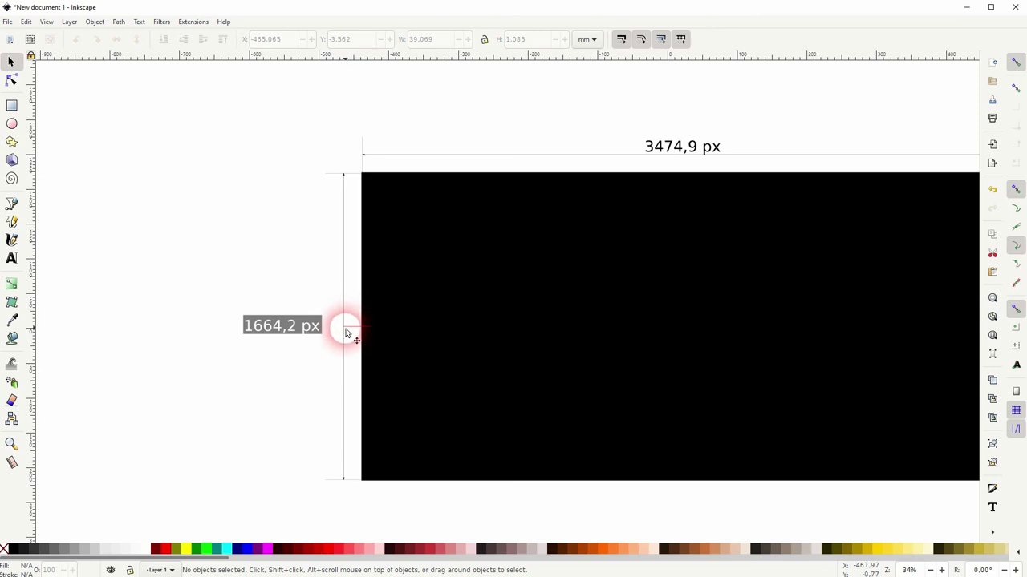
pyautogui.click(346, 332)
pyautogui.press('Escape')
# Give the height label text a black fill.
pyautogui.click(292, 333)
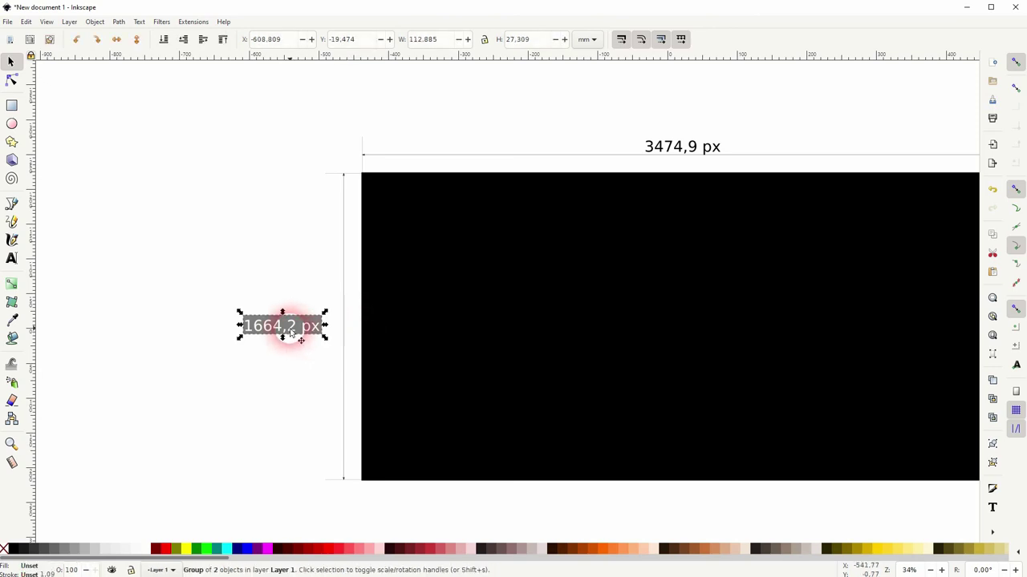
pyautogui.press('Escape')
pyautogui.keyDown('ctrl'); pyautogui.click(291, 333); pyautogui.keyUp('ctrl')
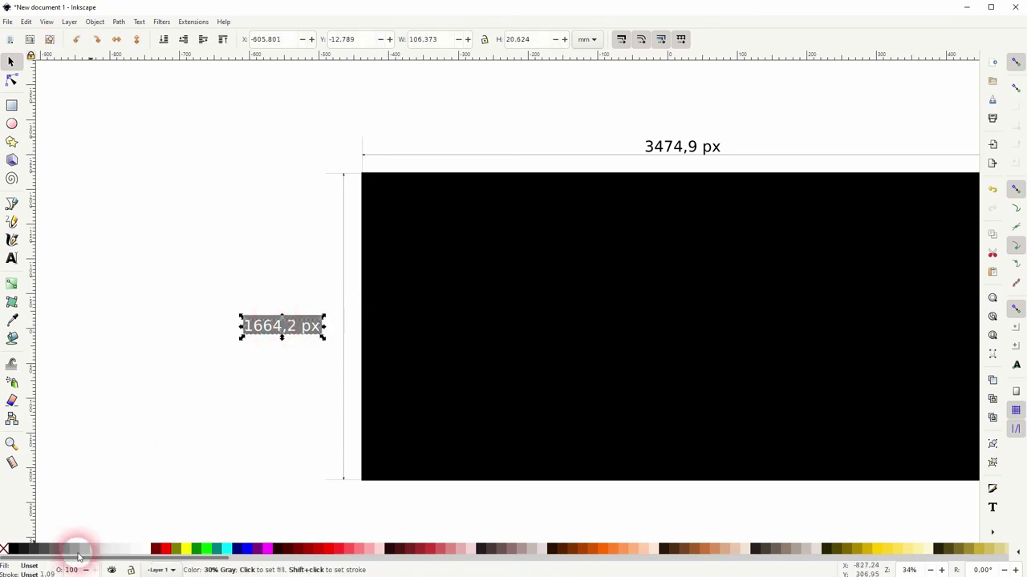
pyautogui.click(13, 549)
# Delete the grey background box behind the height label.
pyautogui.click(305, 291)
pyautogui.keyDown('ctrl'); pyautogui.scroll(3, 309, 299); pyautogui.keyUp('ctrl')
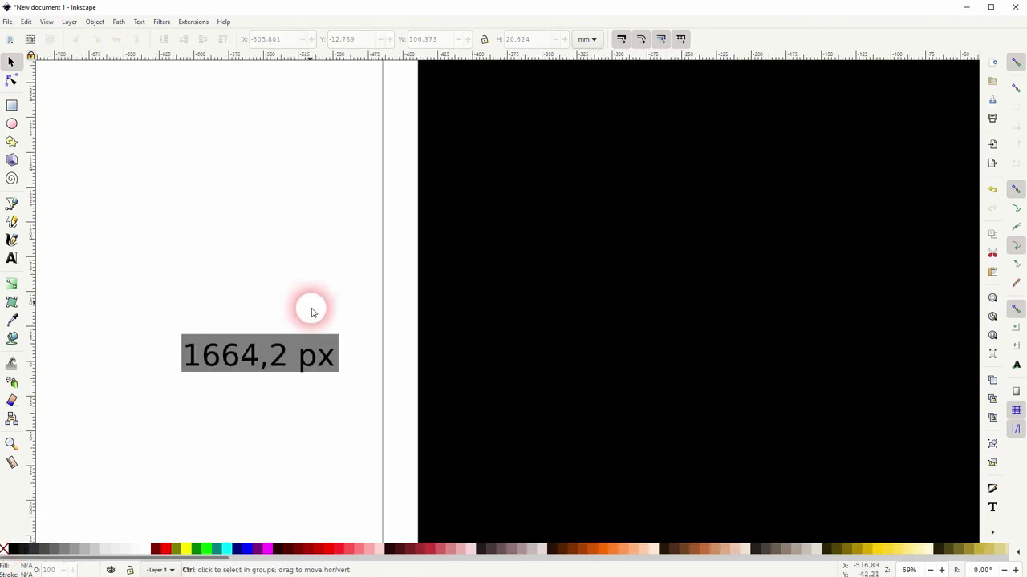
pyautogui.click(315, 353)
pyautogui.press('Delete')
# Rotate the 1664,2 px label 90° so it reads vertically.
pyautogui.click(325, 376)
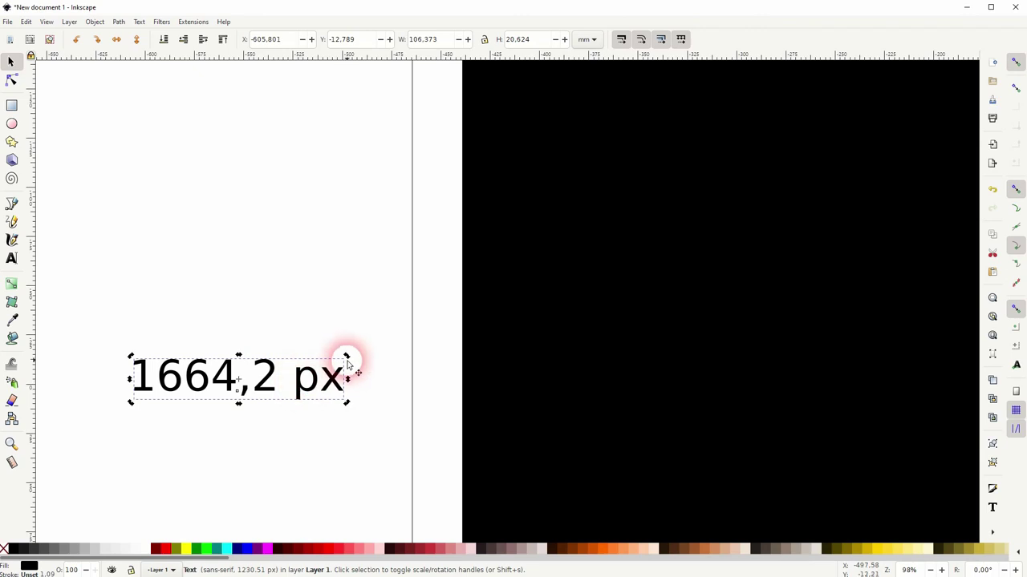
pyautogui.click(348, 364)
pyautogui.moveTo(347, 357); pyautogui.dragTo(211, 286)
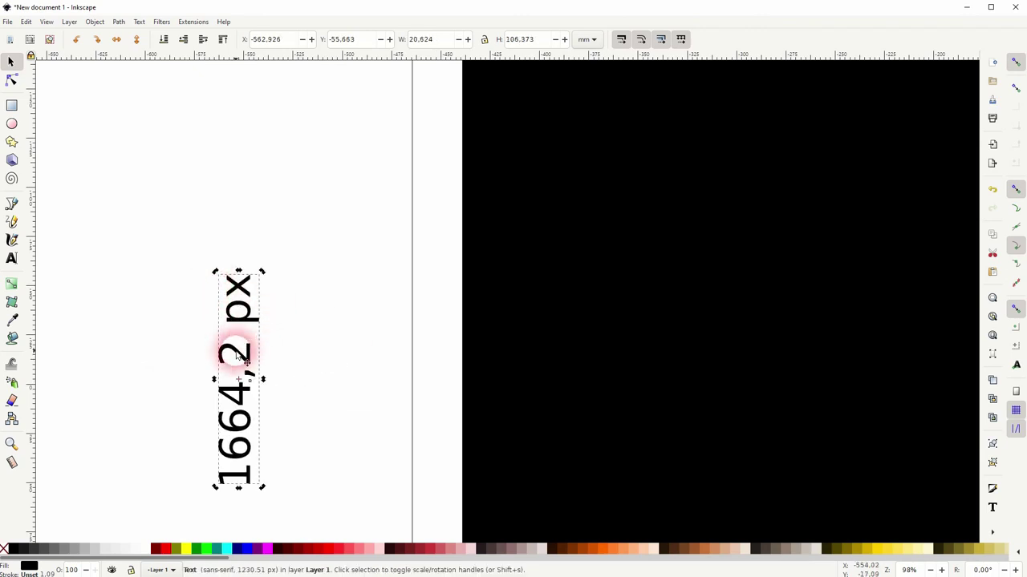